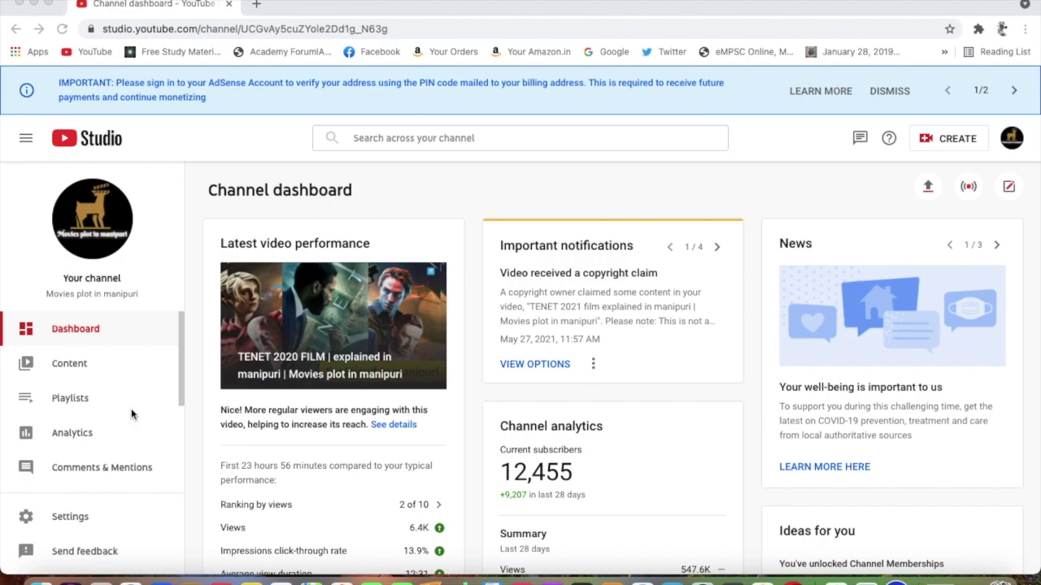
# Open the channel customization page and review the video spotlight and featured sections of the homepage layout
pyautogui.scroll(-3, 131, 408)
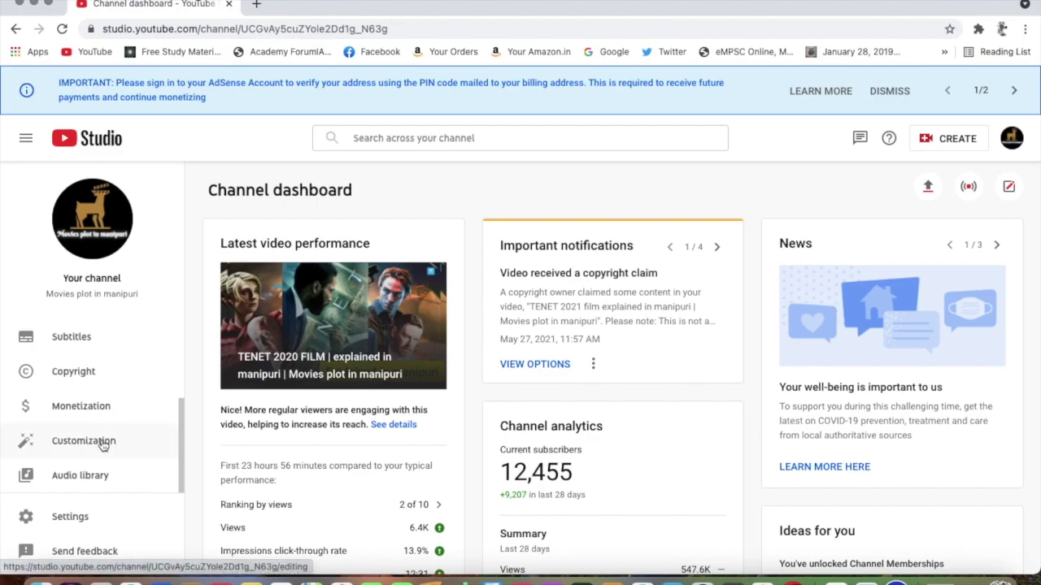
pyautogui.click(102, 444)
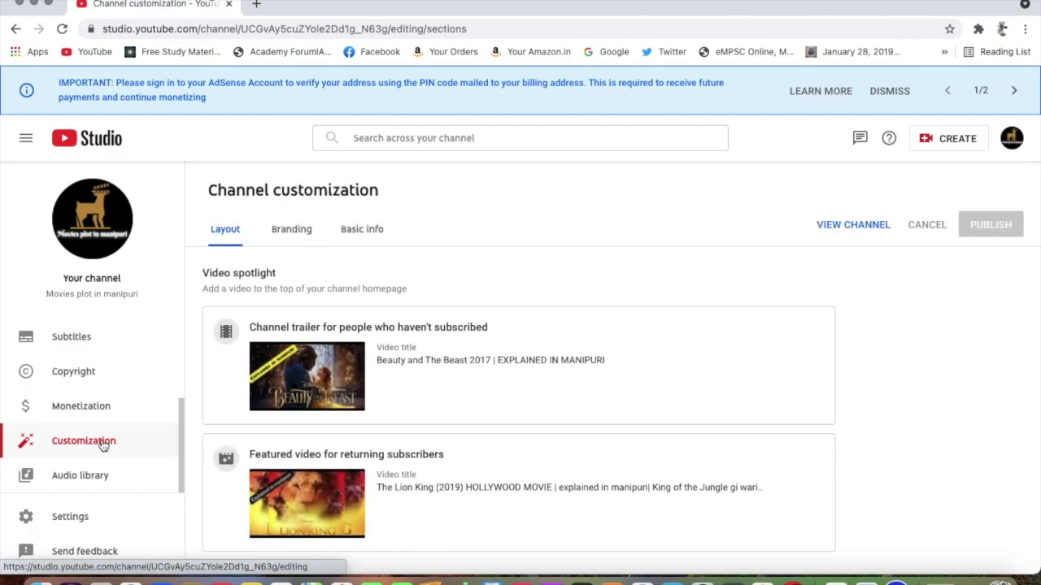
pyautogui.scroll(-10, 561, 387)
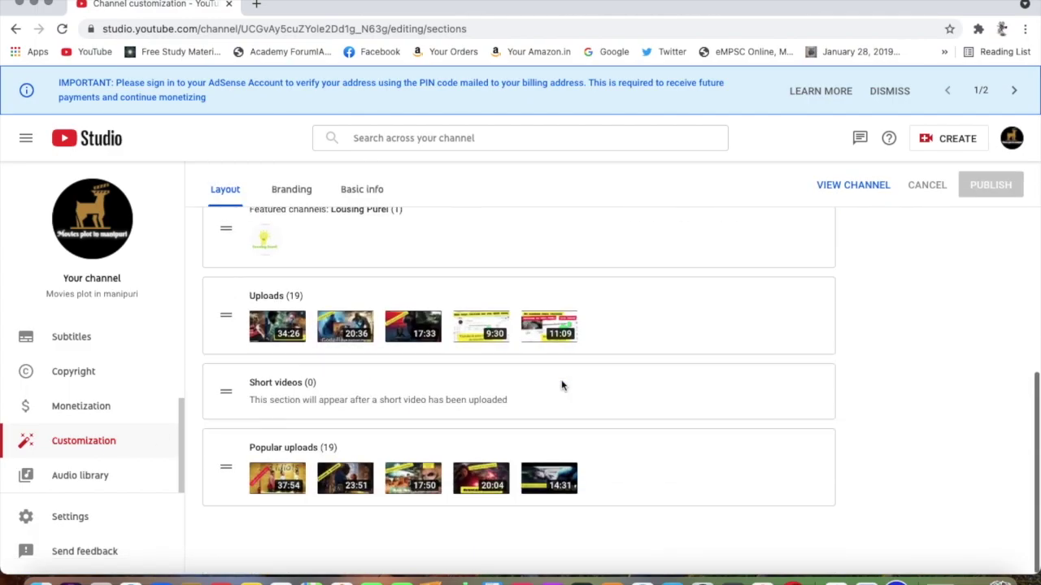
pyautogui.scroll(10, 561, 386)
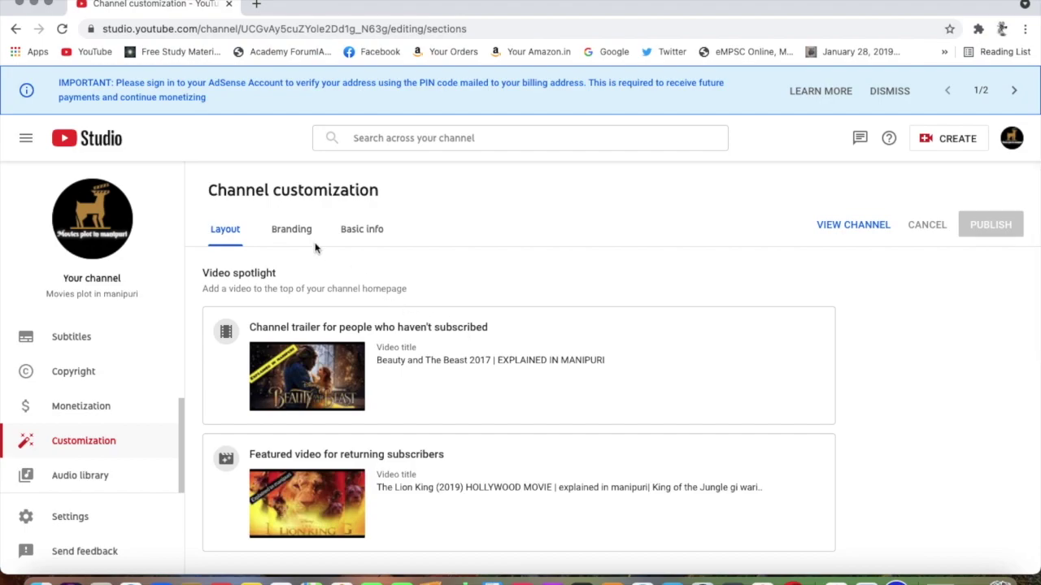
# Review the channel's branding: profile picture, banner image, and video watermark with its display time options
pyautogui.click(293, 230)
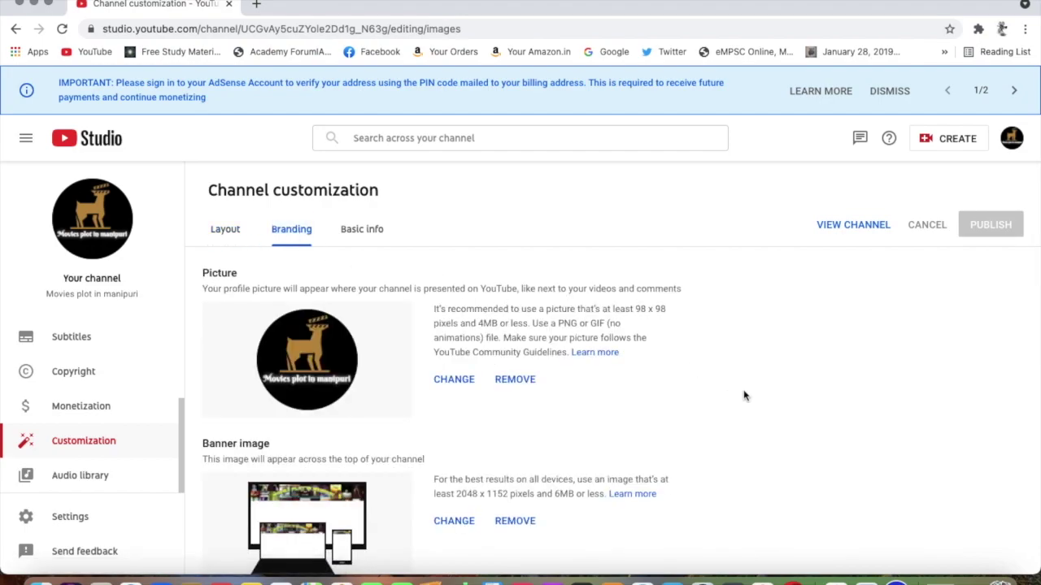
pyautogui.scroll(-1, 718, 414)
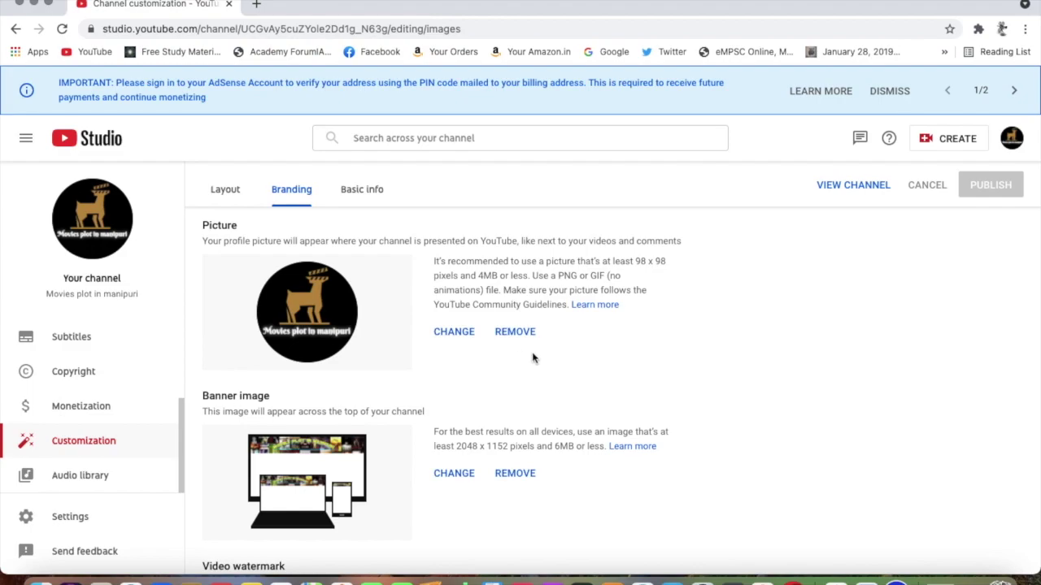
pyautogui.scroll(-2, 547, 375)
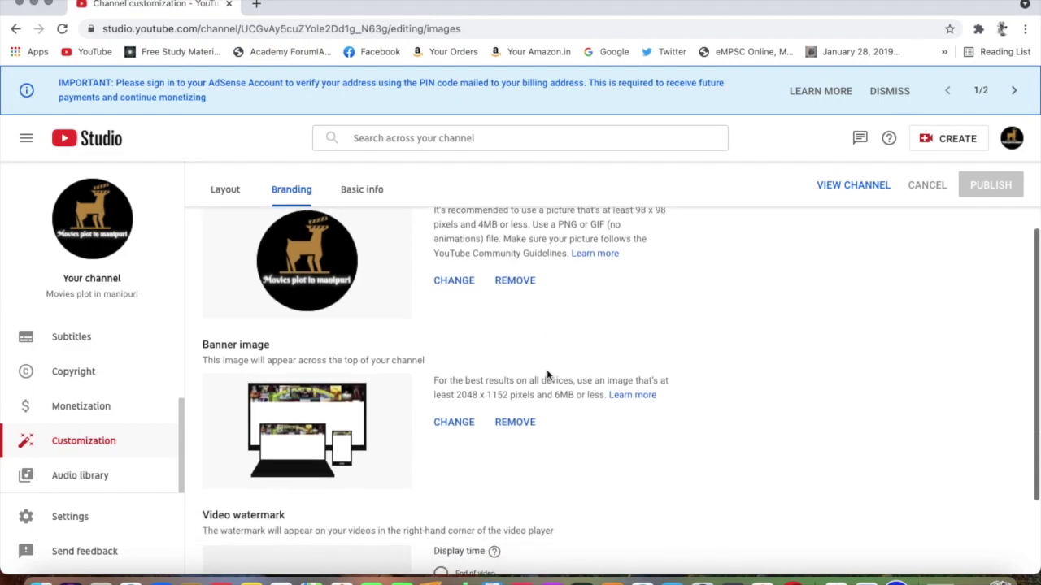
pyautogui.scroll(-1, 537, 371)
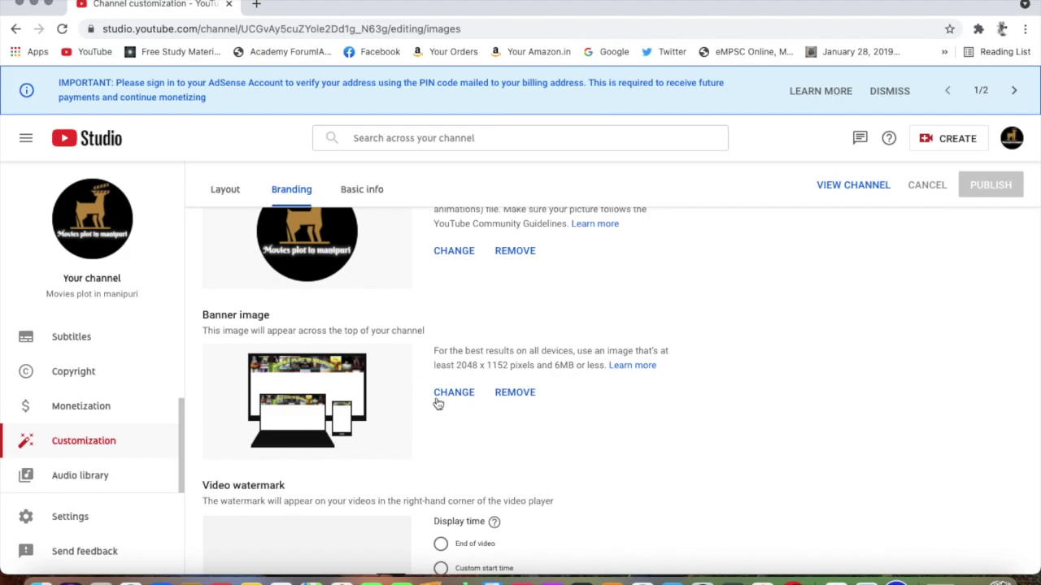
pyautogui.scroll(-2, 534, 441)
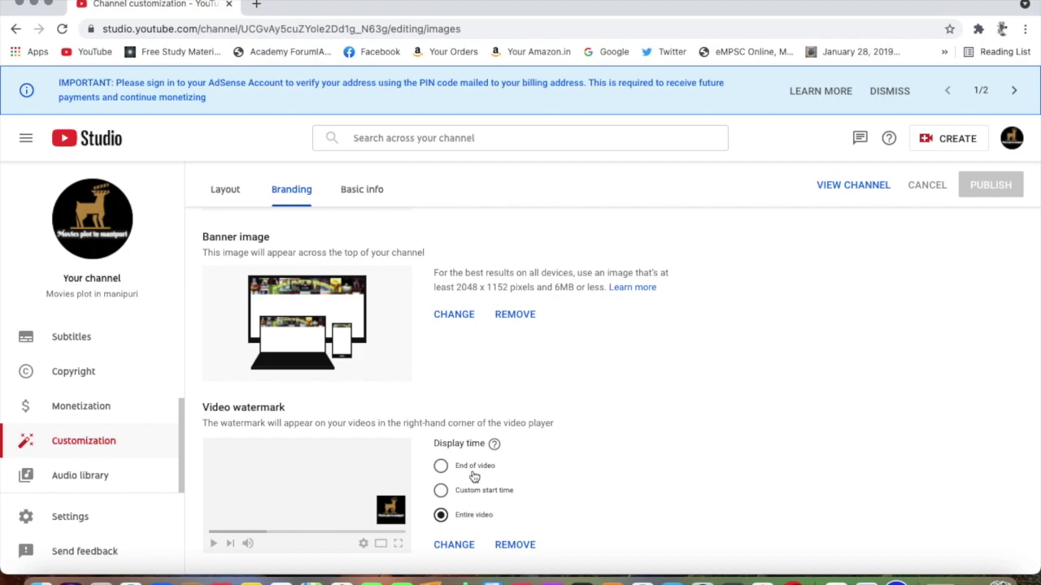
pyautogui.scroll(5, 476, 477)
pyautogui.scroll(-4, 604, 474)
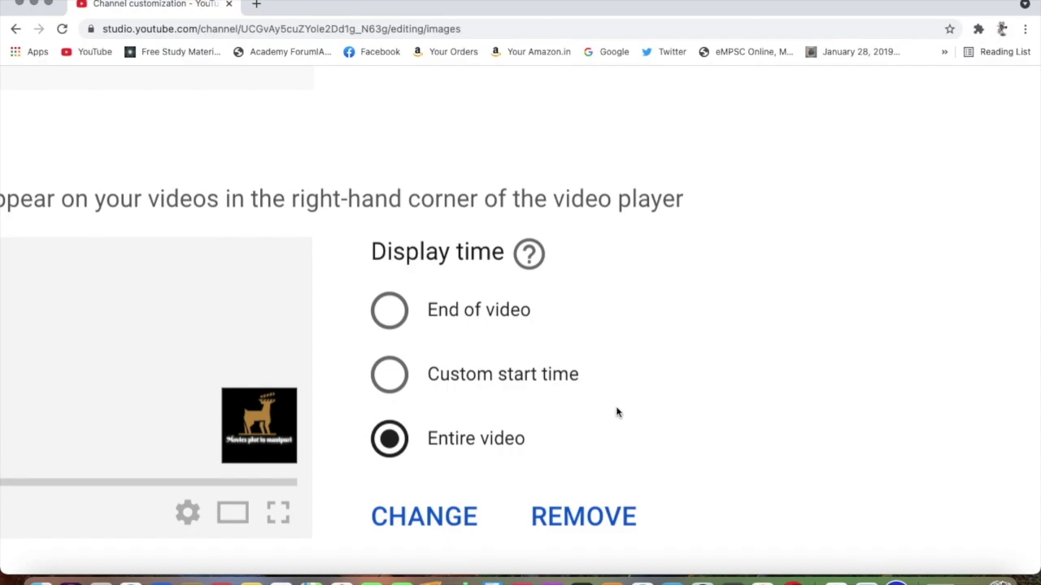
pyautogui.scroll(-4, 617, 413)
pyautogui.scroll(-5, 616, 413)
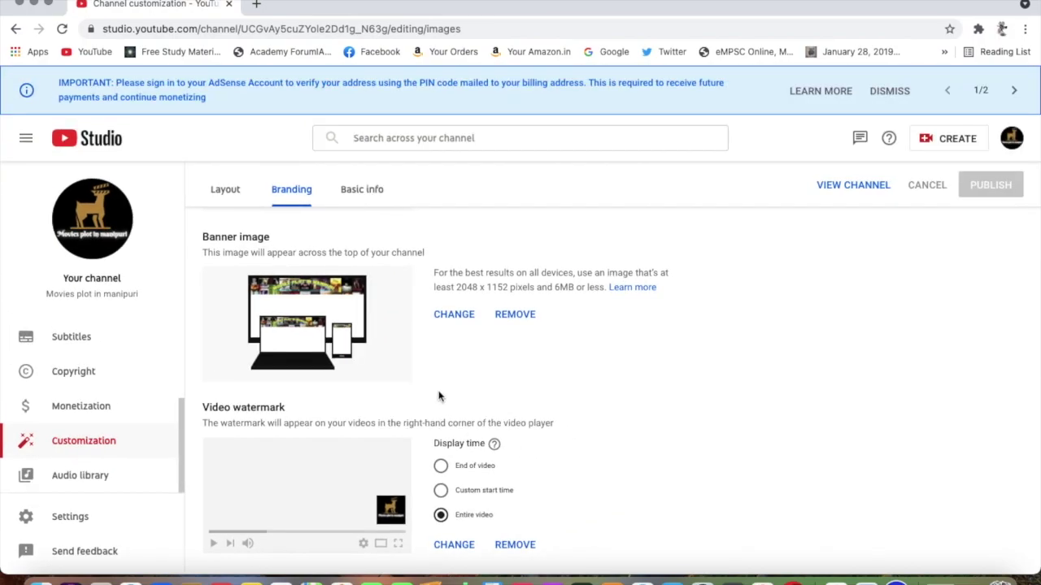
pyautogui.scroll(3, 576, 415)
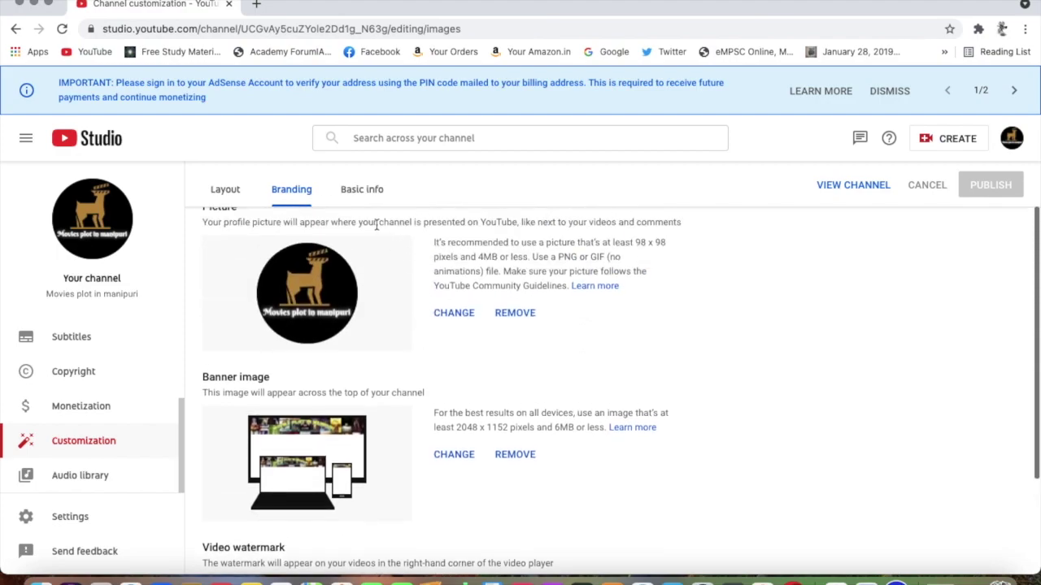
# Review the channel's basic info, including name, description, channel URL, links, banner links and contact e-mail
pyautogui.click(368, 192)
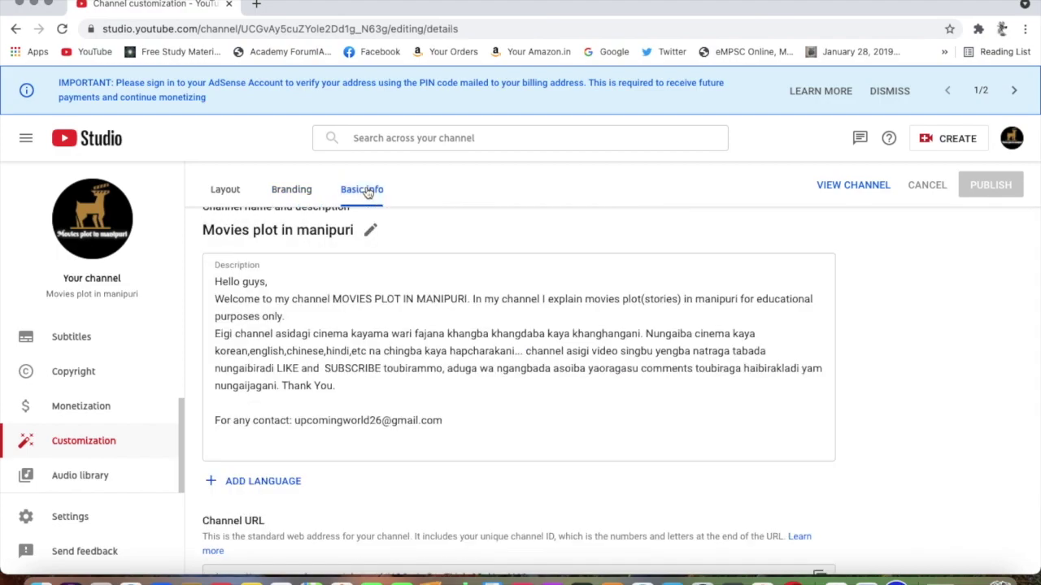
pyautogui.scroll(2, 819, 334)
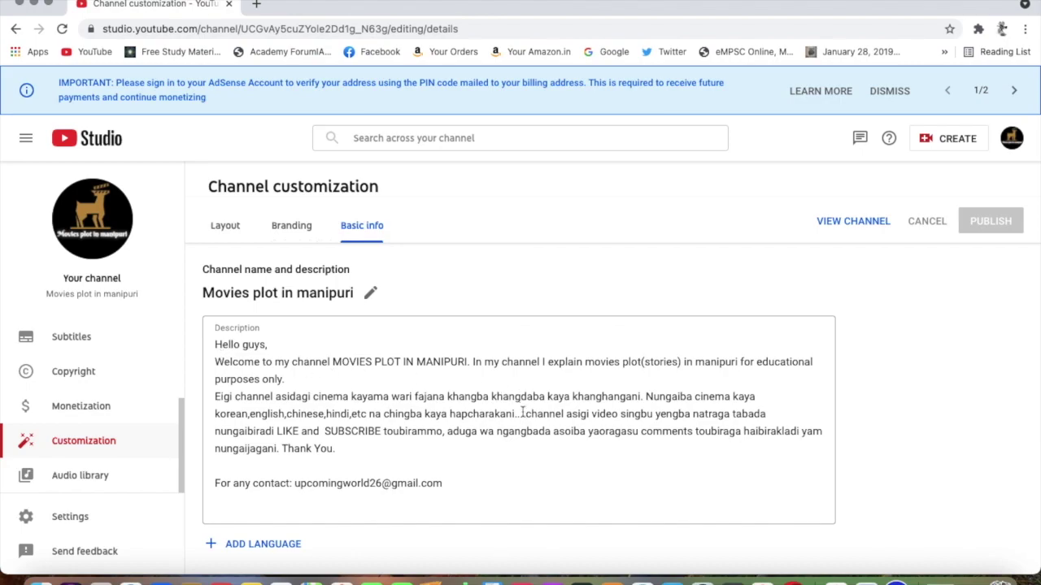
pyautogui.scroll(-2, 514, 469)
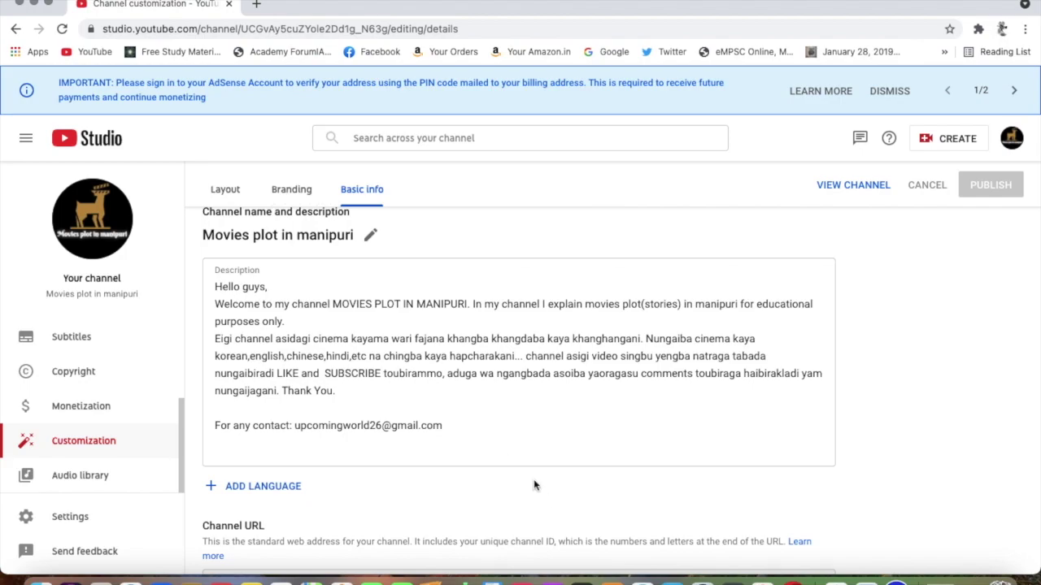
pyautogui.scroll(-5, 545, 499)
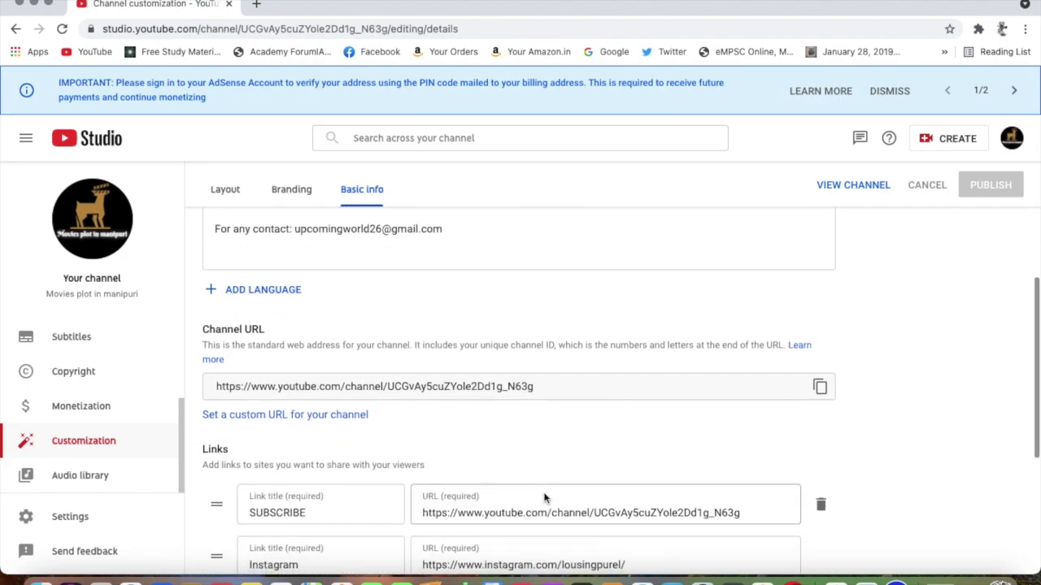
pyautogui.scroll(-3, 546, 497)
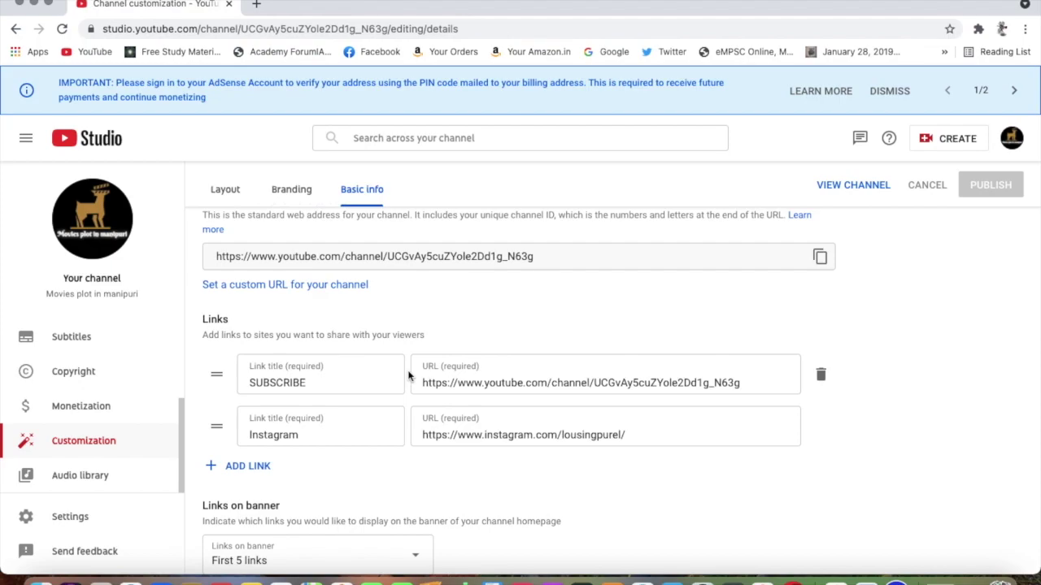
pyautogui.scroll(-3, 416, 466)
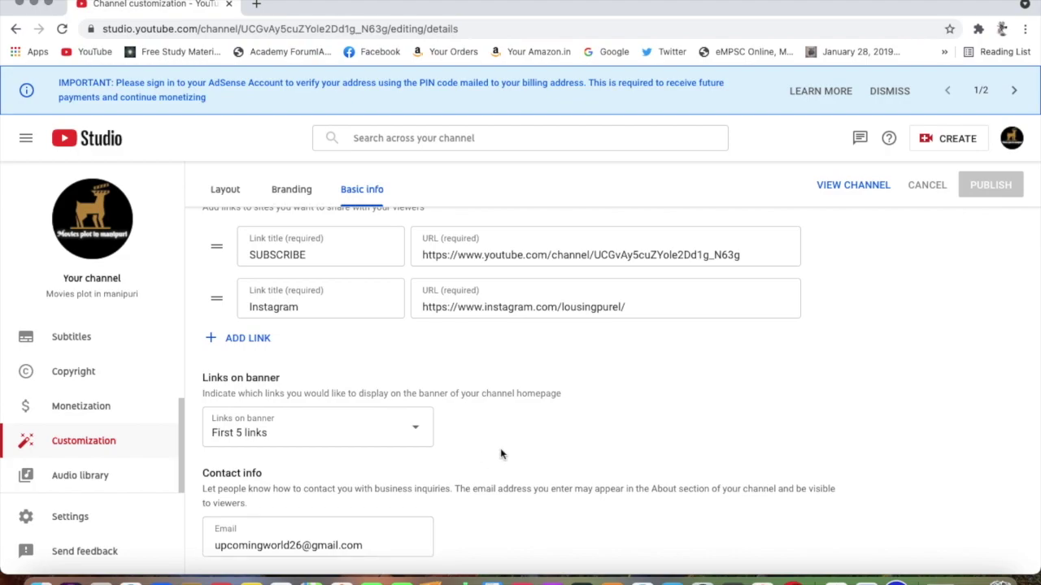
pyautogui.scroll(5, 612, 447)
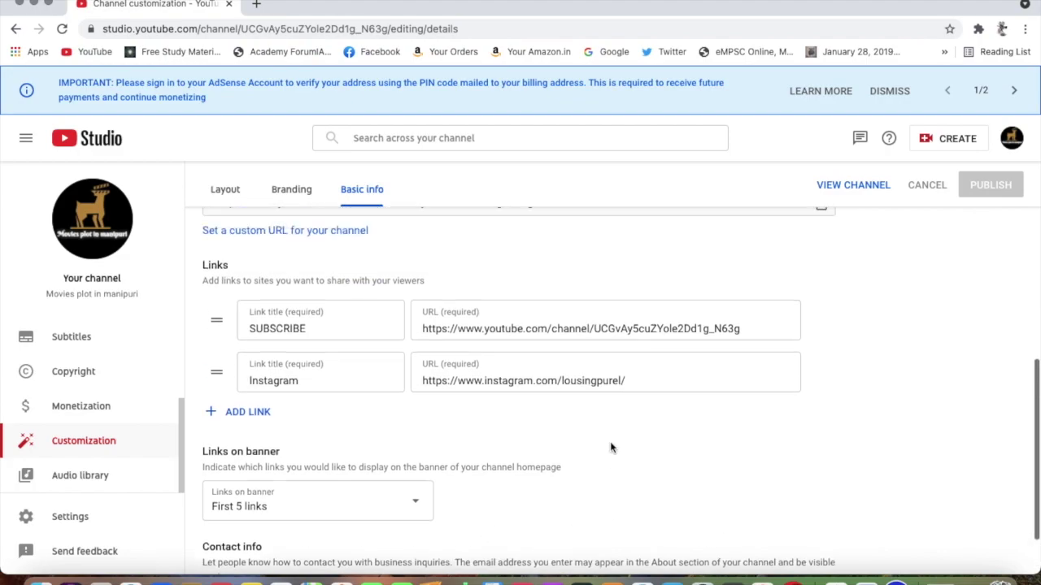
pyautogui.scroll(-5, 610, 443)
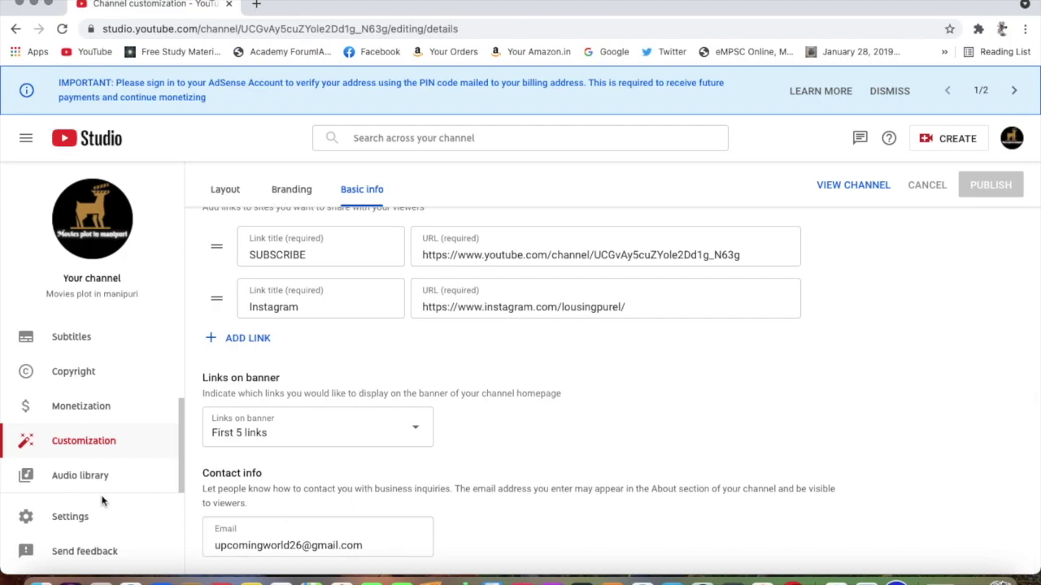
# Open the studio settings and set the default currency to USD — US Dollar
pyautogui.click(81, 518)
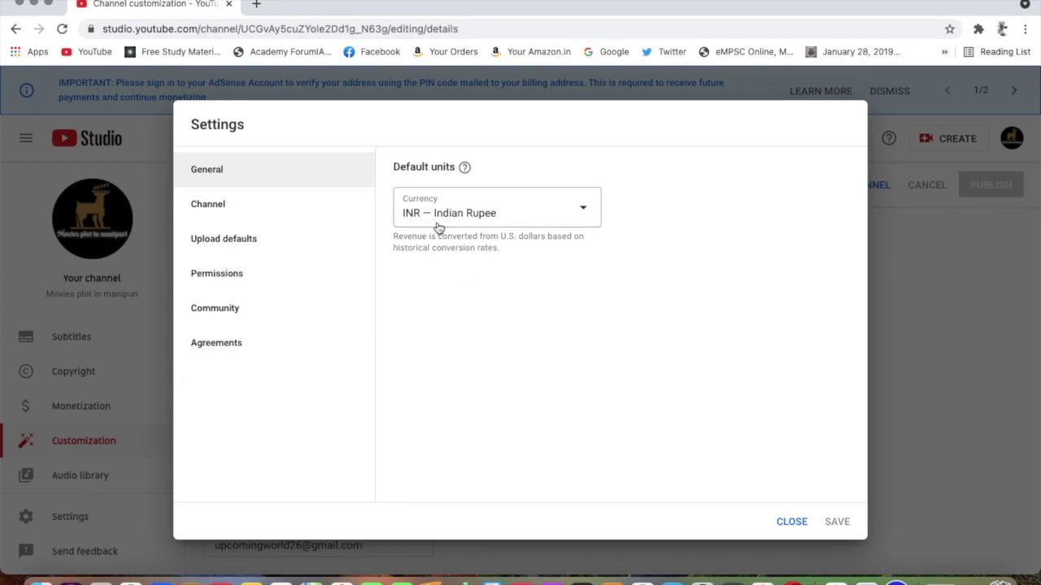
pyautogui.click(583, 211)
pyautogui.scroll(-12, 529, 403)
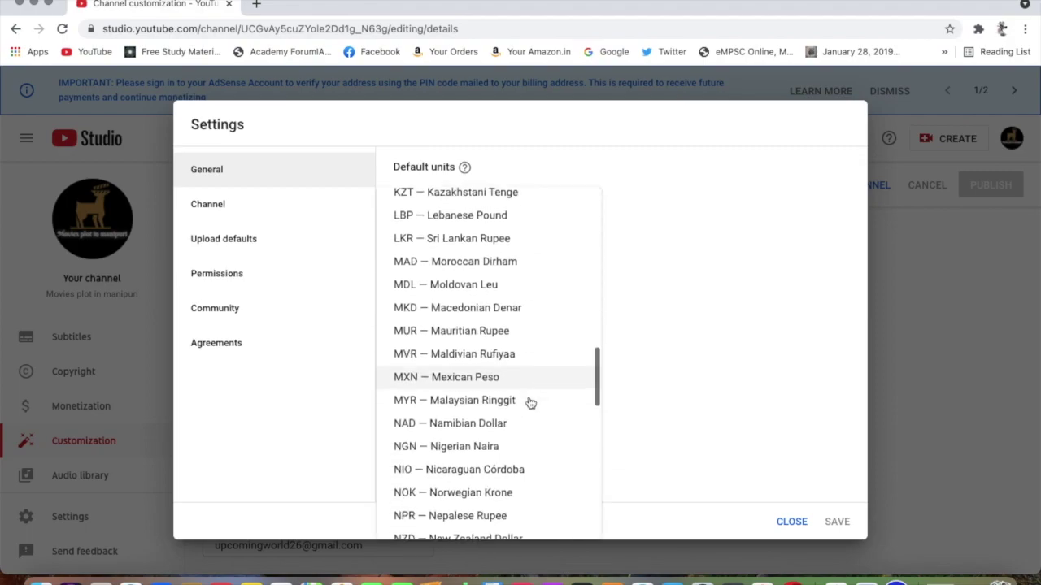
pyautogui.click(485, 366)
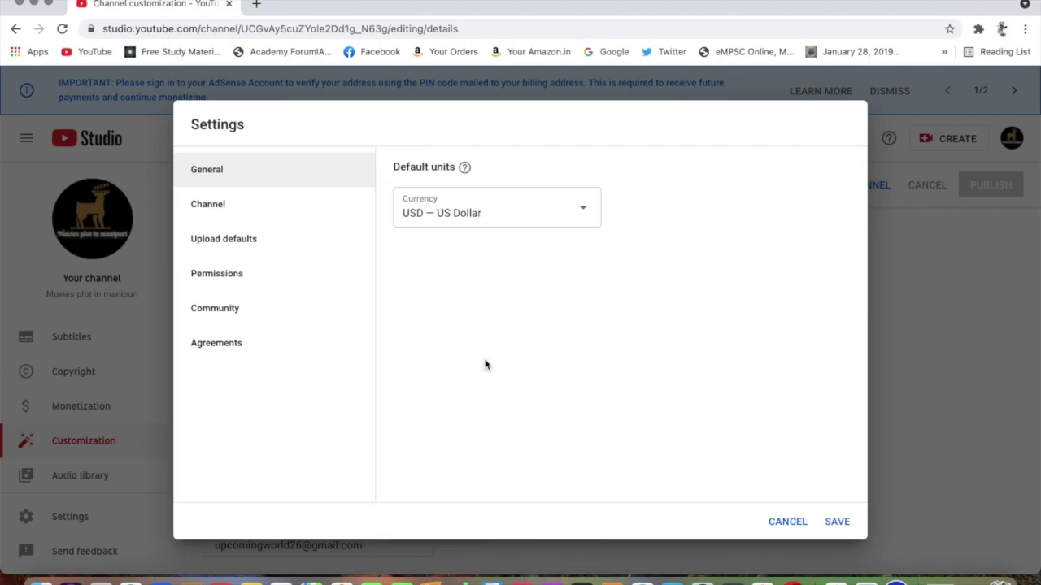
# Review the channel's country of residence and keywords, and its advanced audience, captions and advertisement settings
pyautogui.click(252, 211)
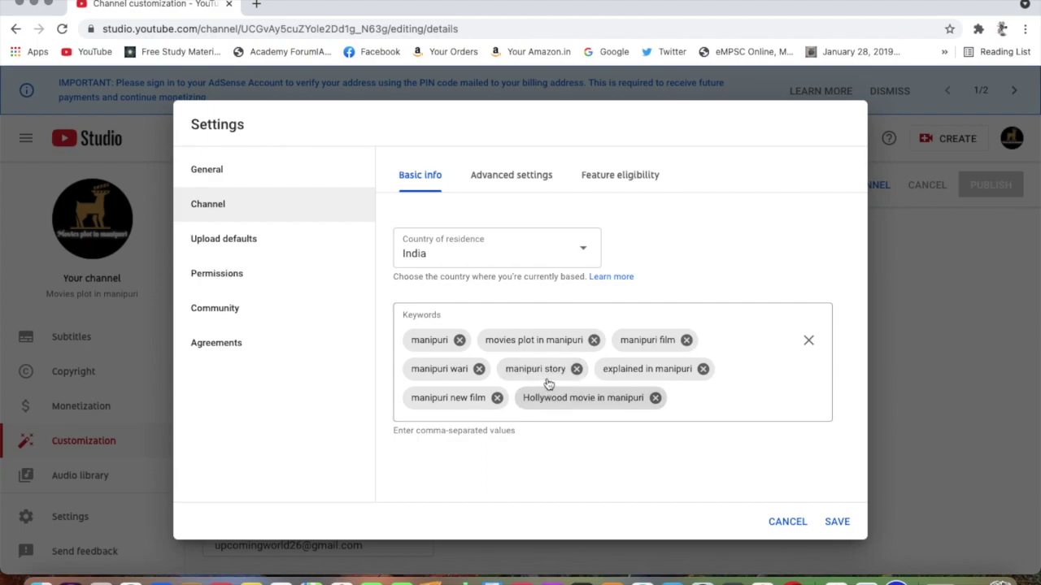
pyautogui.click(514, 177)
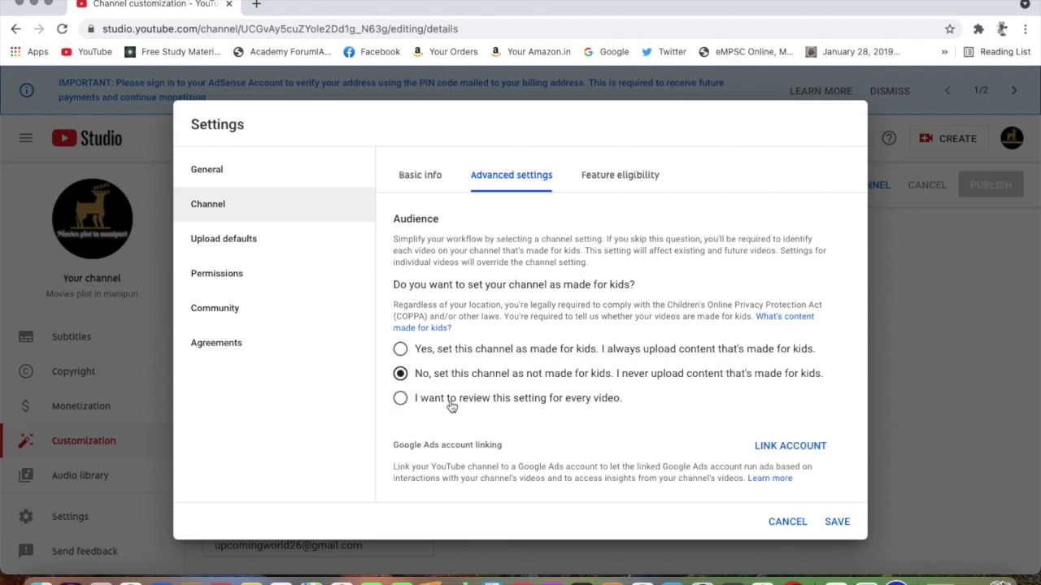
pyautogui.scroll(-8, 549, 439)
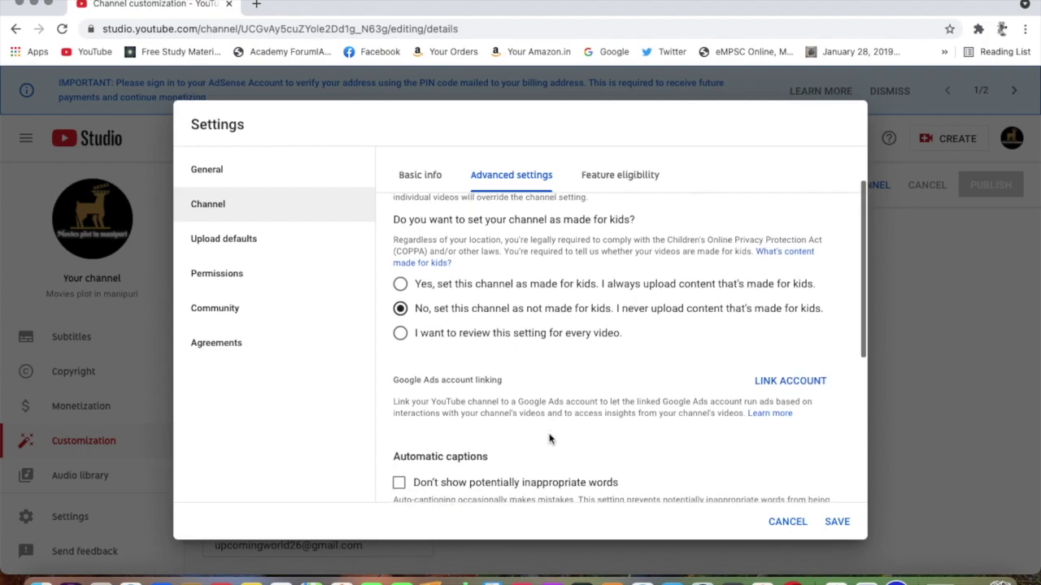
pyautogui.scroll(2, 548, 439)
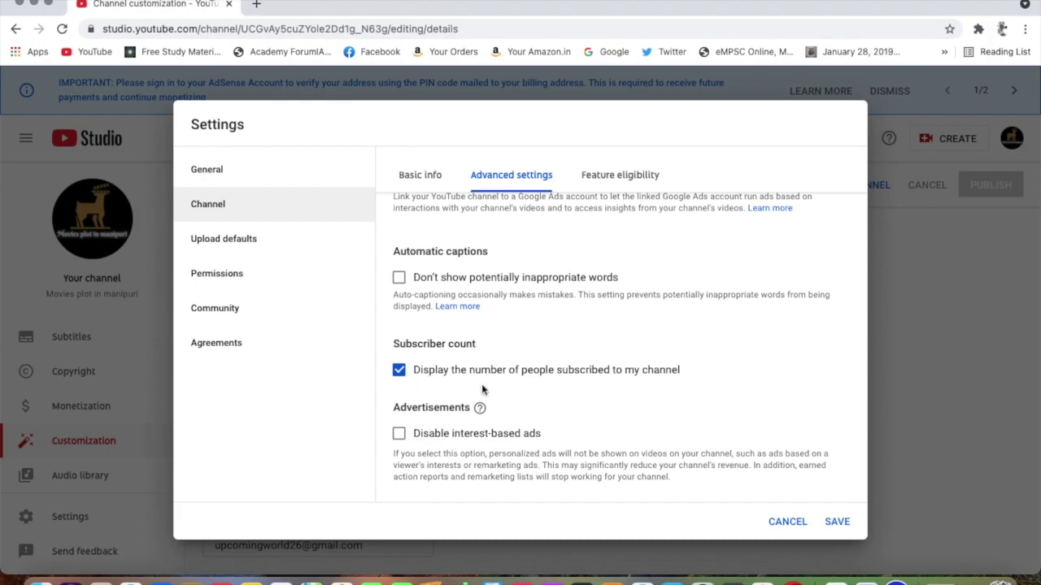
# Toggle the subscriber count display off and on again, and view the channel's feature eligibility
pyautogui.click(399, 372)
pyautogui.click(399, 371)
pyautogui.scroll(3, 657, 430)
pyautogui.scroll(3, 657, 429)
pyautogui.scroll(-5, 657, 429)
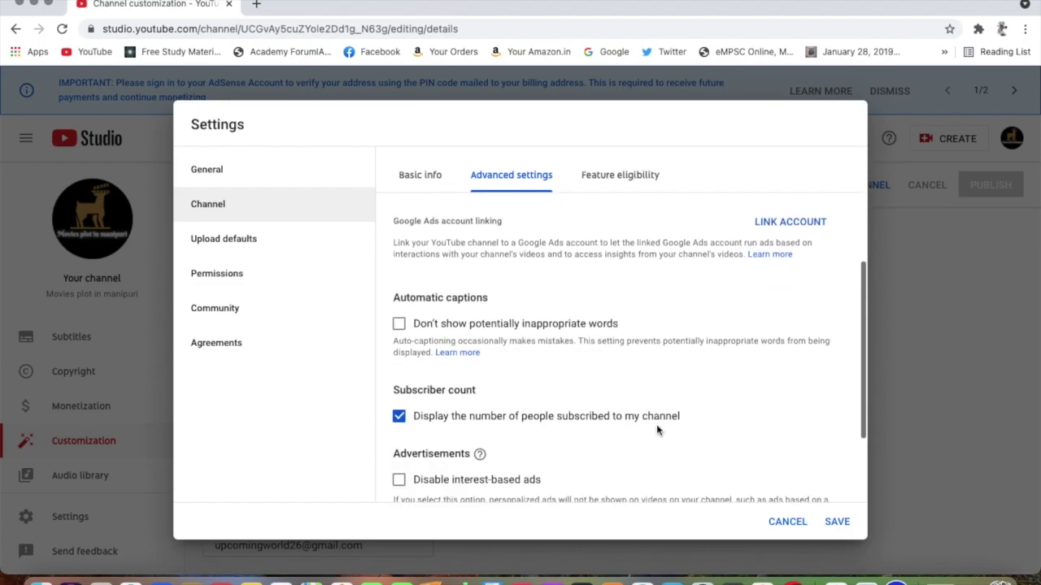
pyautogui.click(640, 176)
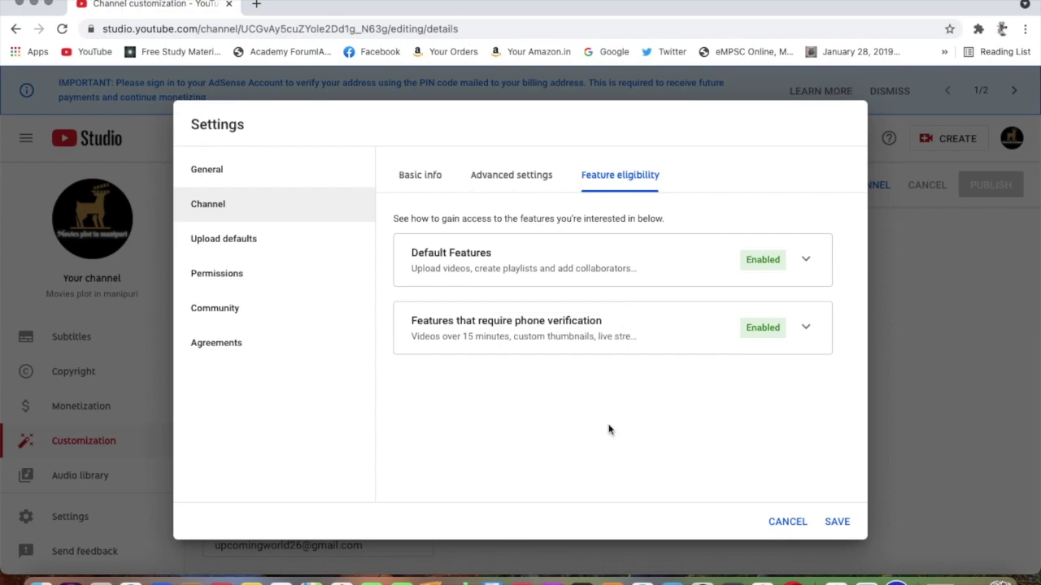
# Review the upload defaults for video title, description, visibility and tags
pyautogui.click(254, 239)
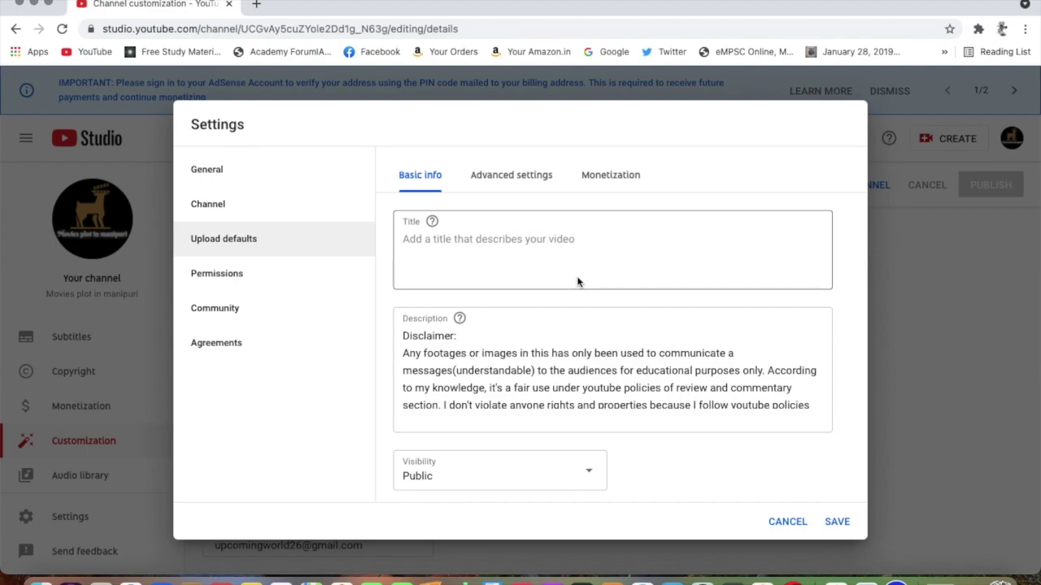
pyautogui.scroll(-1, 731, 302)
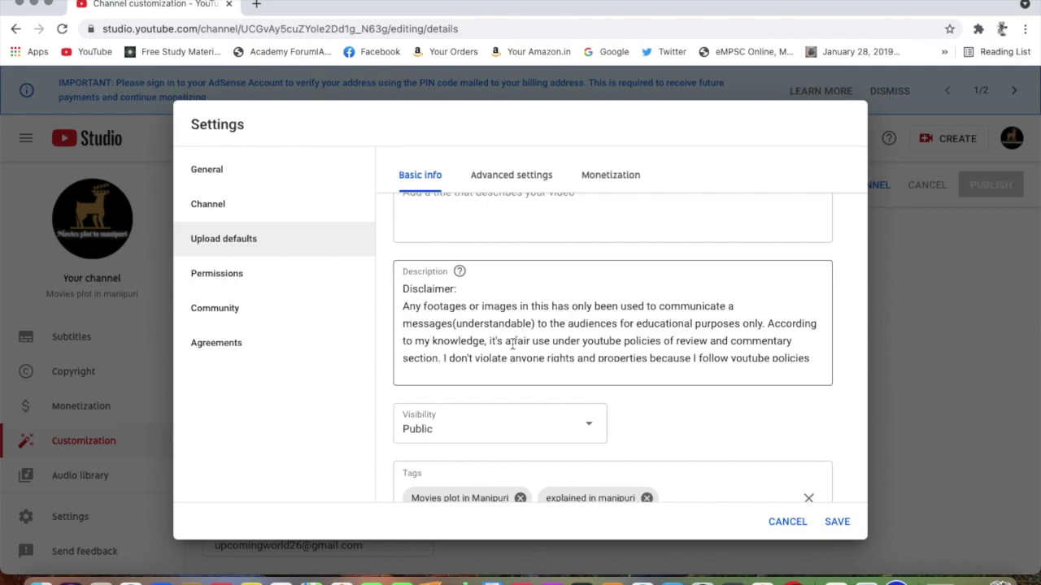
pyautogui.scroll(-2, 513, 343)
pyautogui.scroll(2, 514, 342)
pyautogui.scroll(-1, 662, 334)
pyautogui.scroll(1, 665, 334)
pyautogui.scroll(-1, 536, 331)
pyautogui.scroll(-3, 536, 332)
pyautogui.click(443, 340)
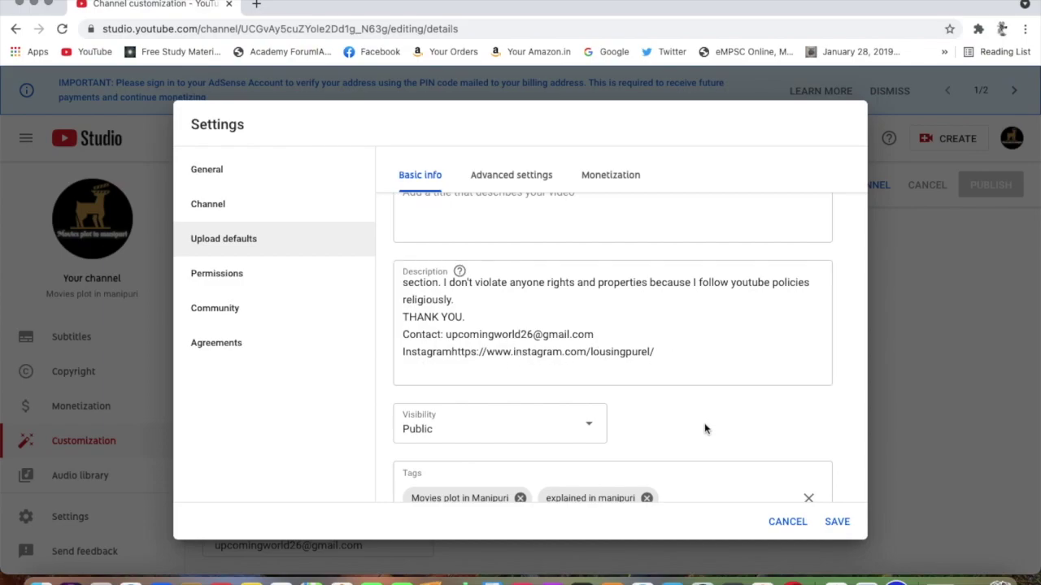
pyautogui.scroll(-2, 704, 428)
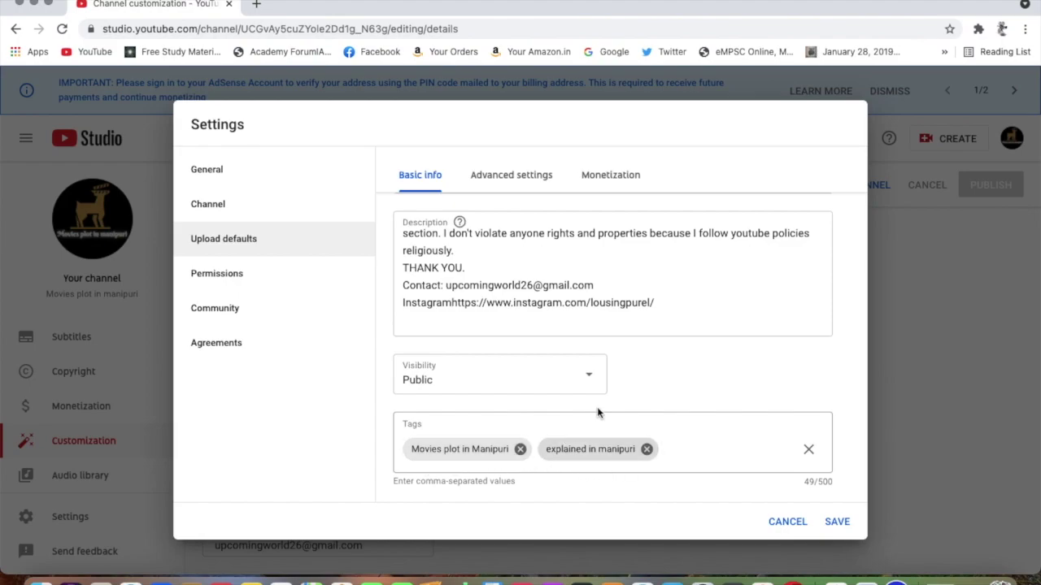
pyautogui.scroll(3, 623, 383)
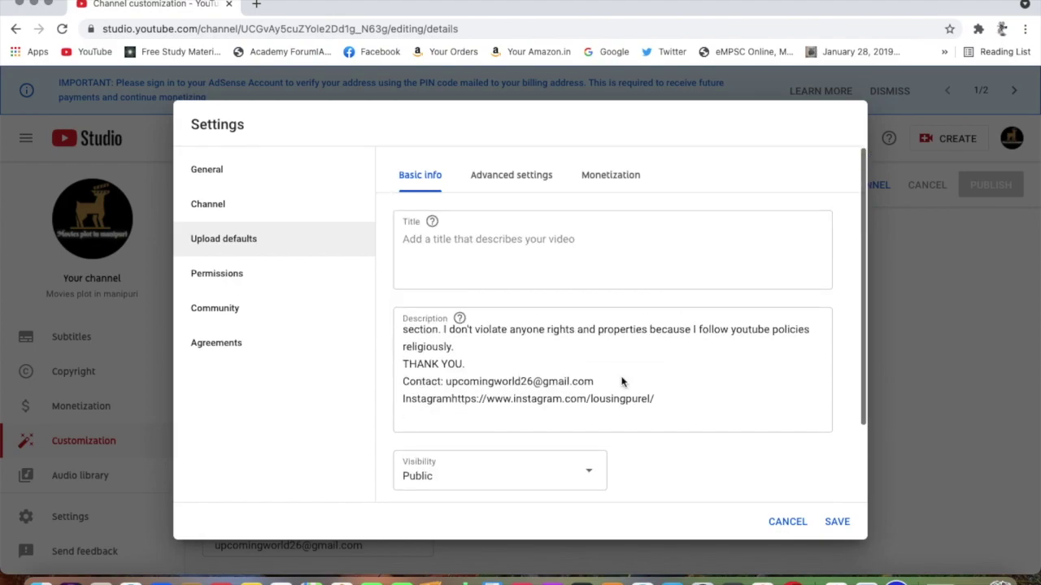
# In the advanced upload defaults, choose Standard YouTube License as the license and Manipuri as the video language
pyautogui.click(521, 181)
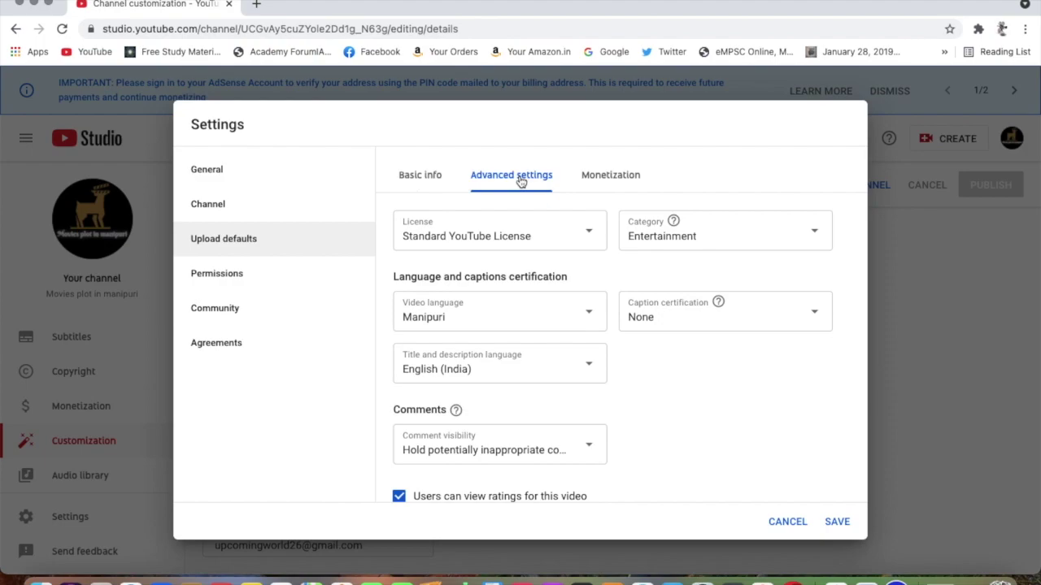
pyautogui.click(593, 233)
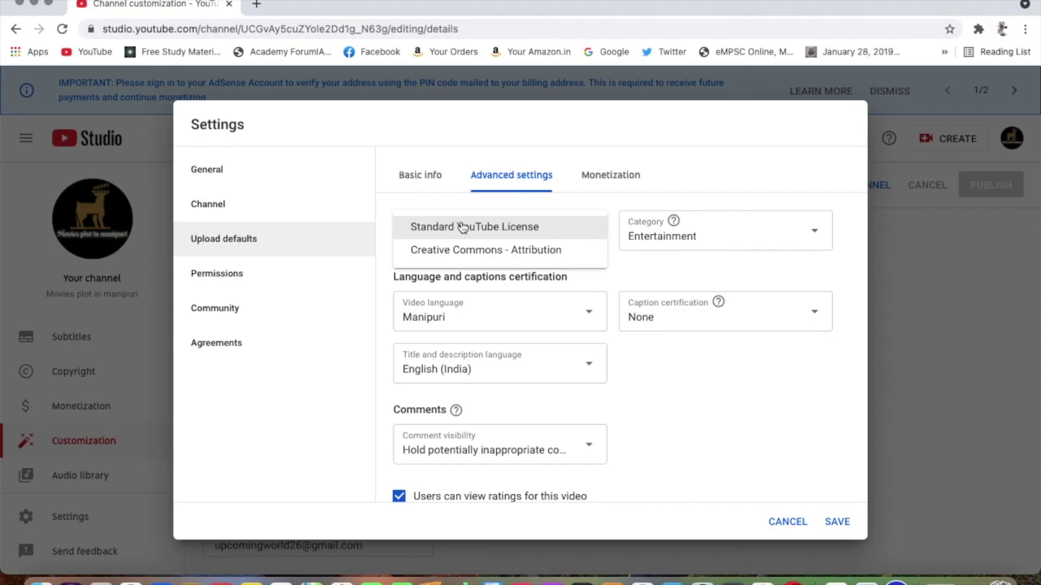
pyautogui.click(560, 233)
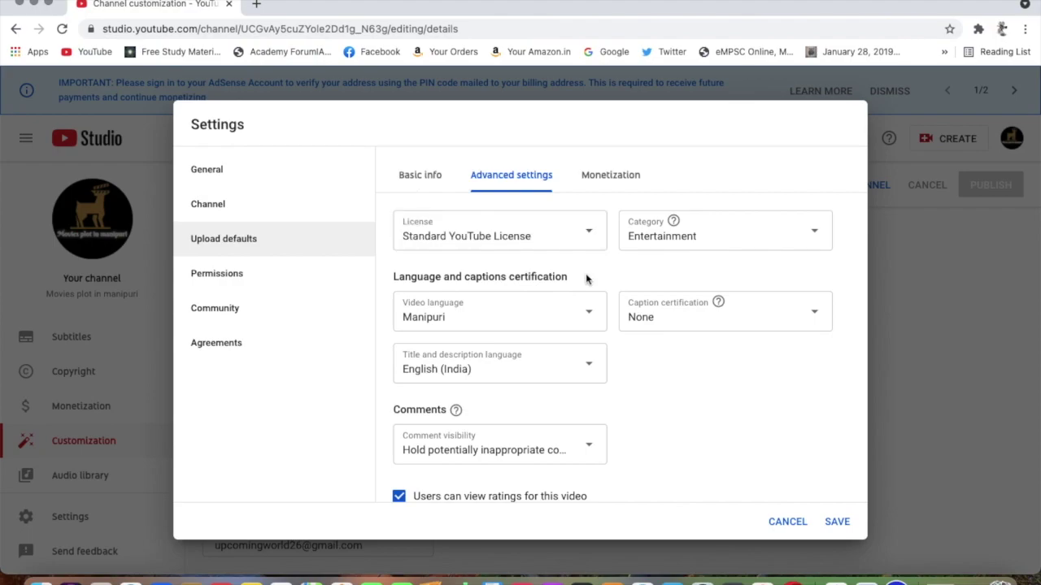
pyautogui.click(589, 318)
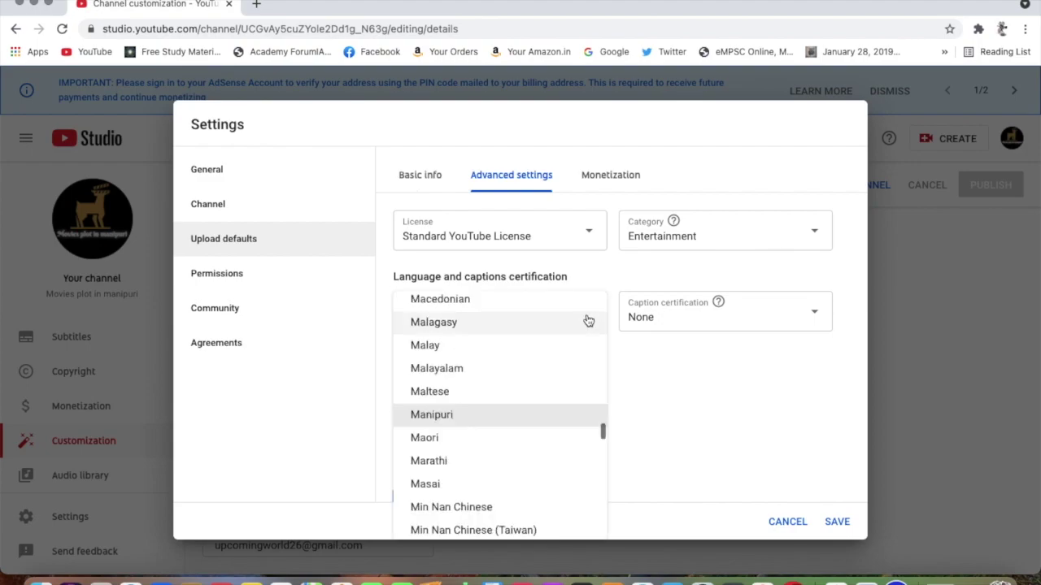
pyautogui.click(566, 417)
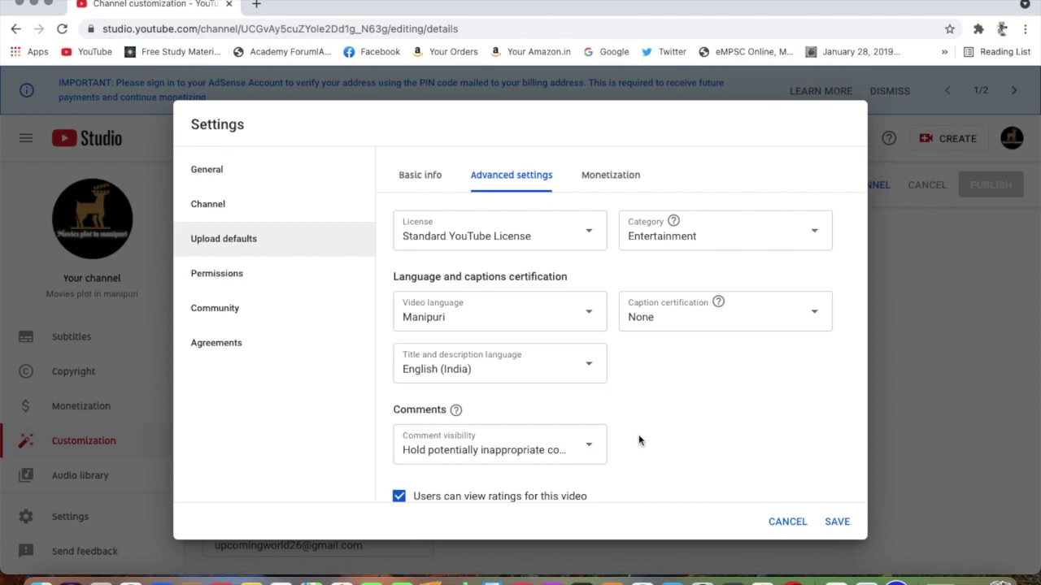
# Review the comment visibility options in the advanced upload defaults without changing the selection
pyautogui.scroll(-1, 639, 436)
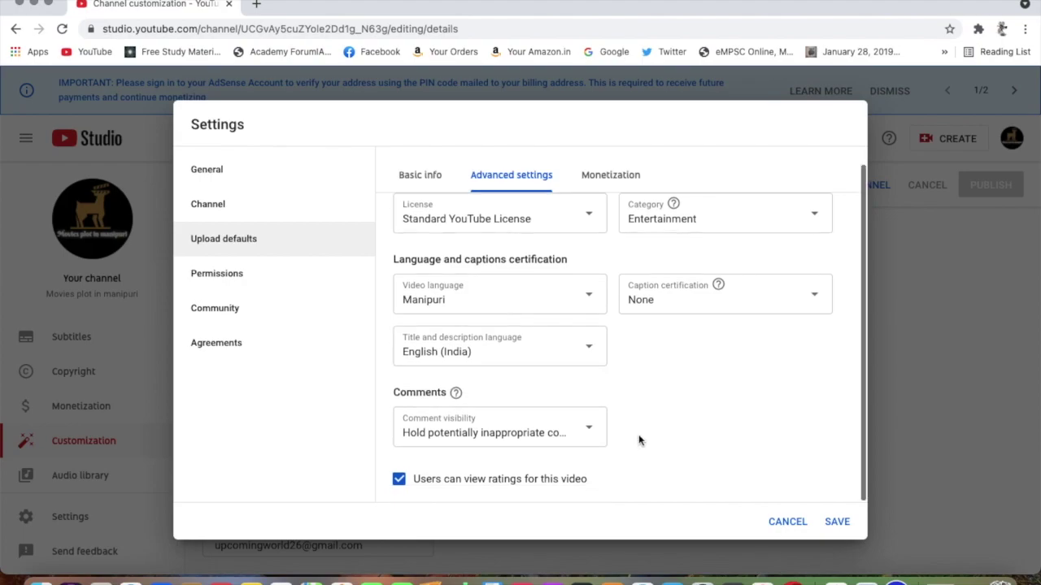
pyautogui.click(592, 430)
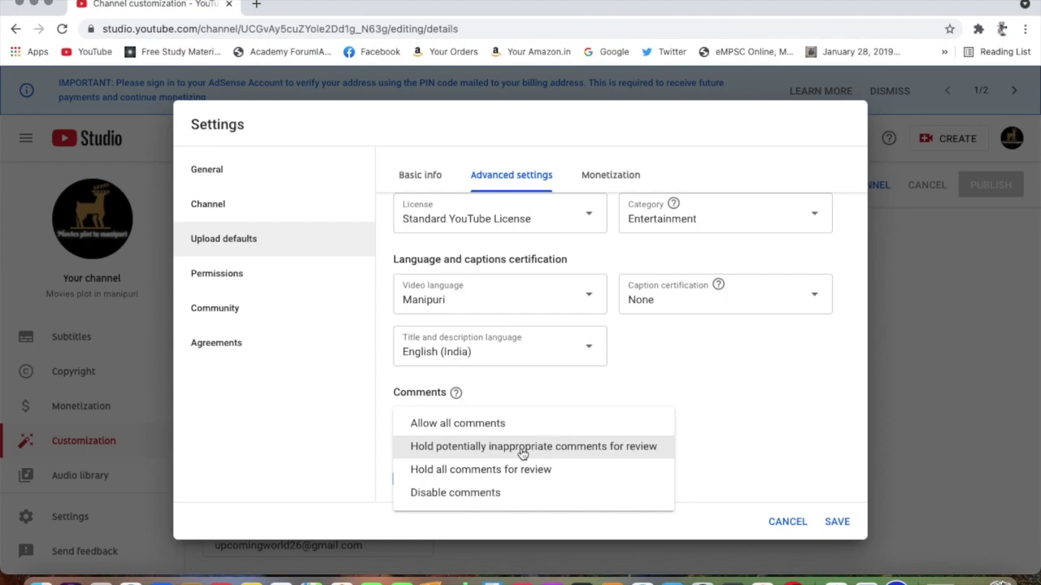
pyautogui.click(719, 417)
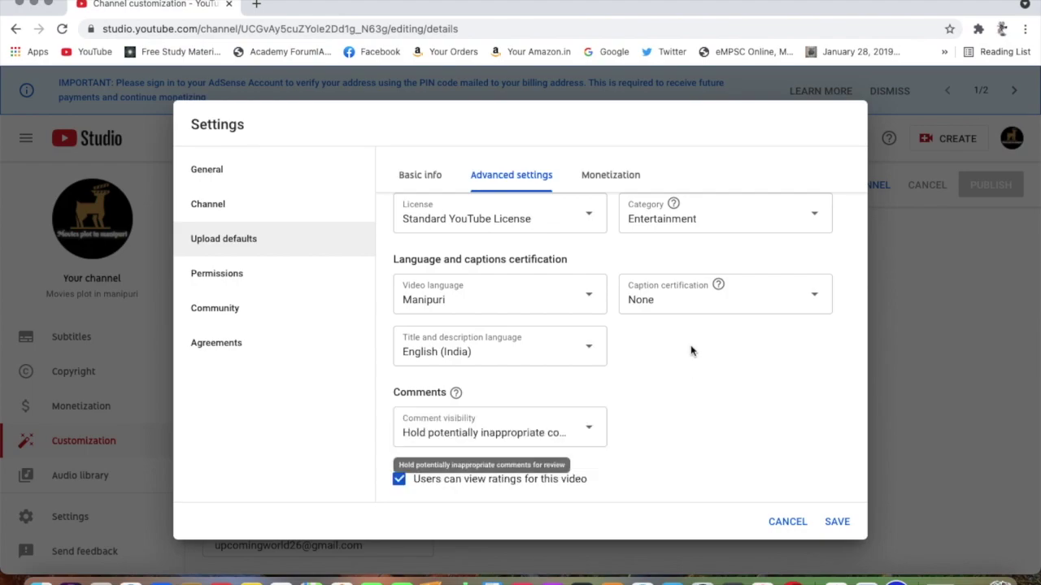
# Choose Entertainment as the default video category and view the caption certification options
pyautogui.click(816, 216)
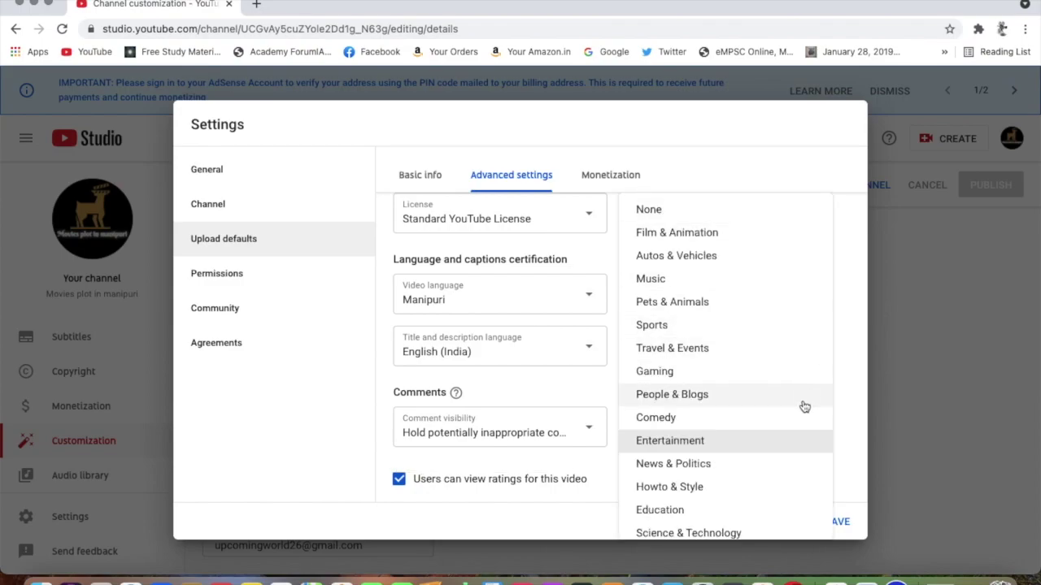
pyautogui.scroll(-1, 804, 407)
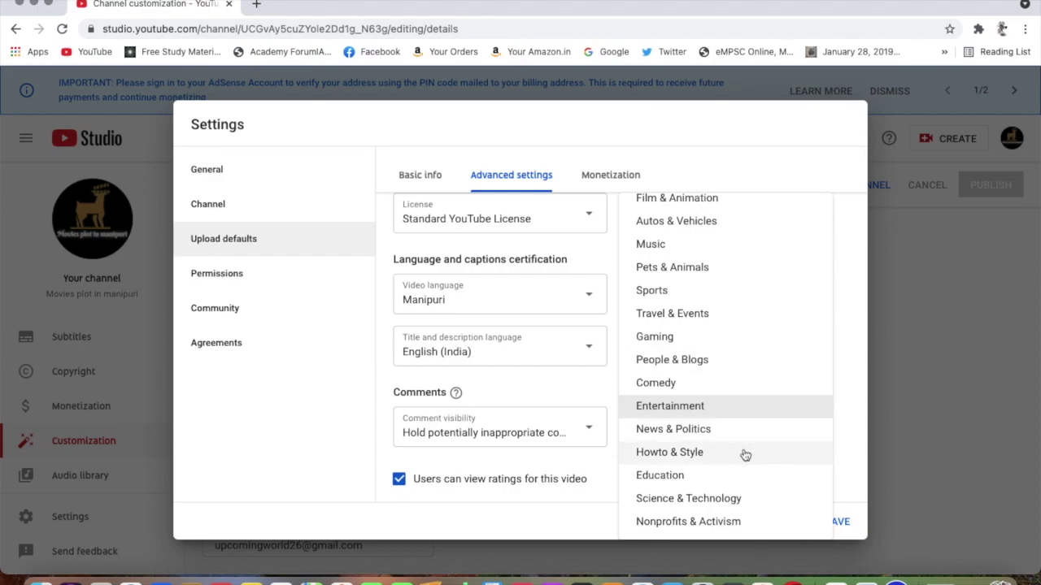
pyautogui.scroll(1, 748, 318)
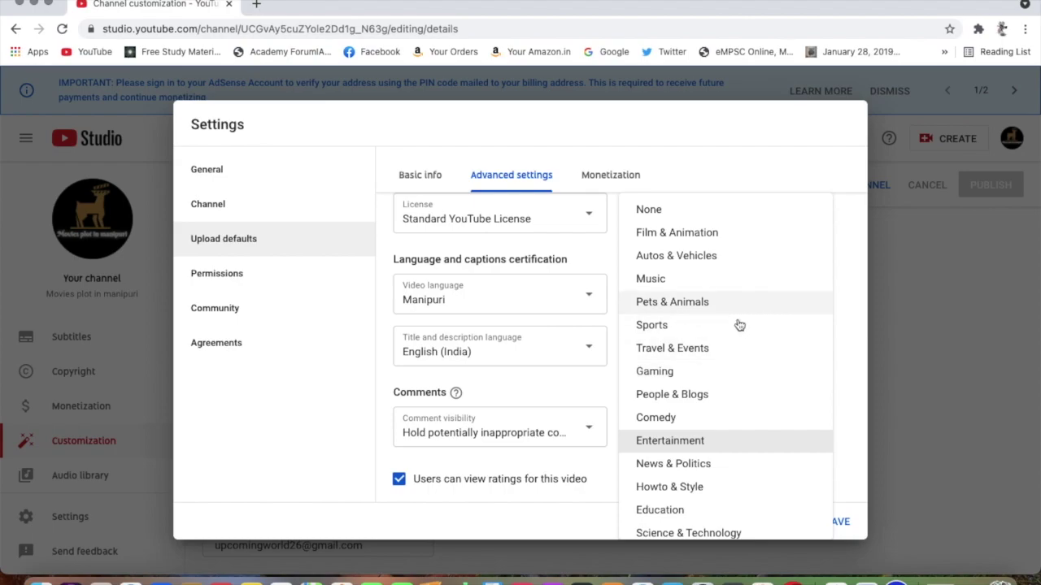
pyautogui.click(735, 448)
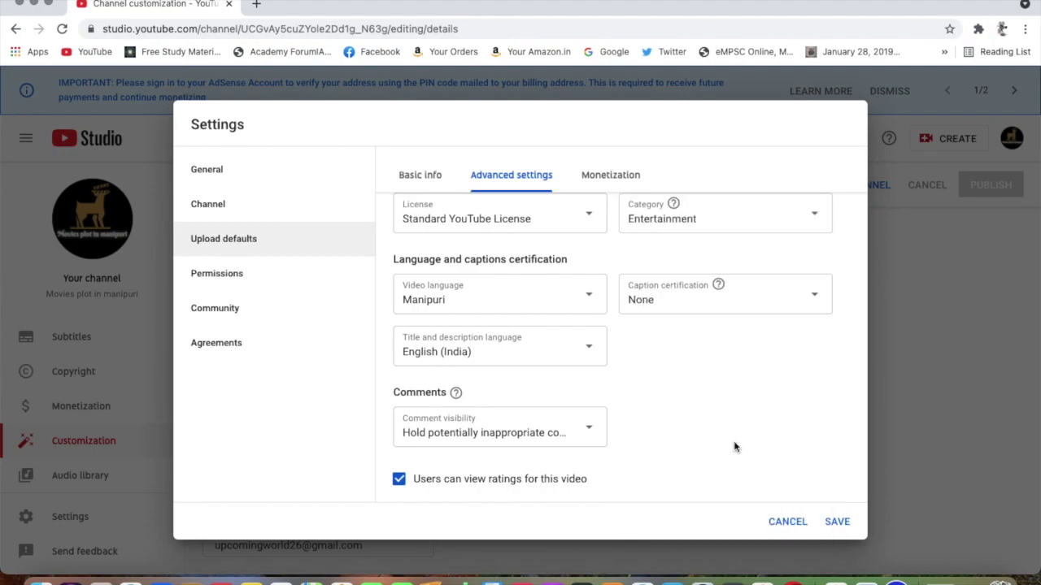
pyautogui.click(814, 297)
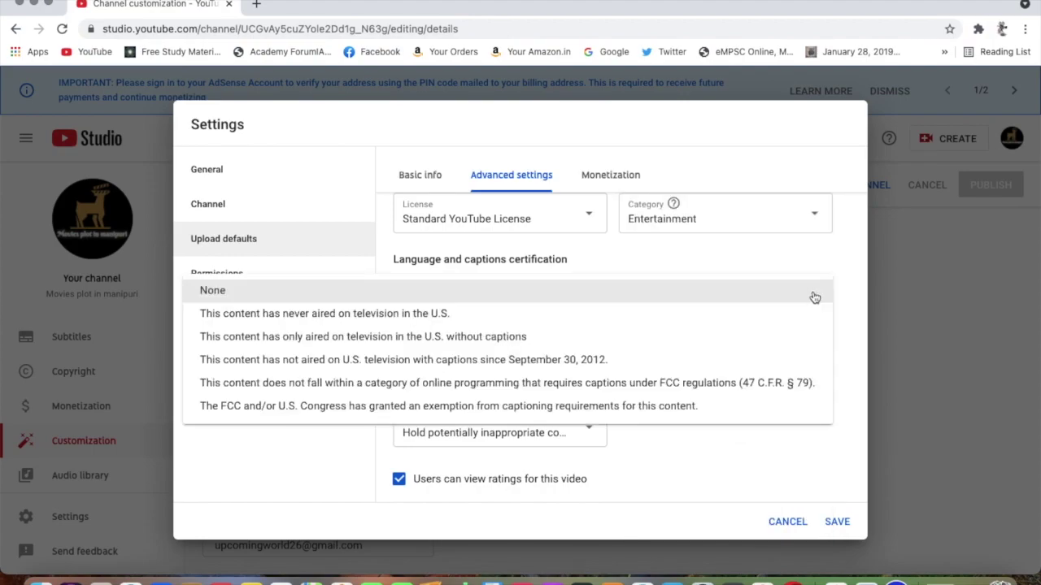
pyautogui.click(856, 274)
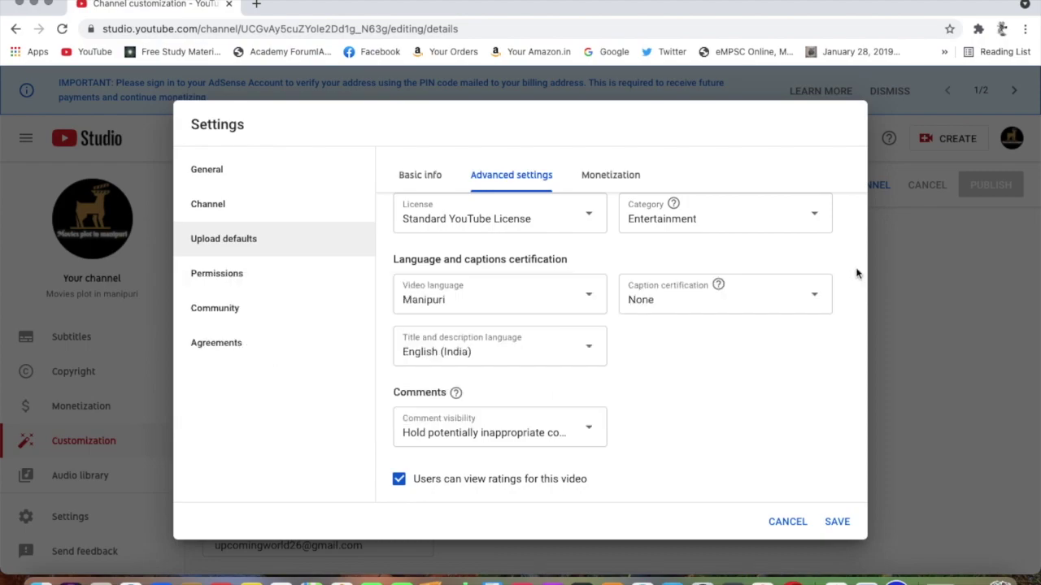
# Review the default monetization ad settings, then the channel's permissions, community filters and agreements
pyautogui.click(601, 180)
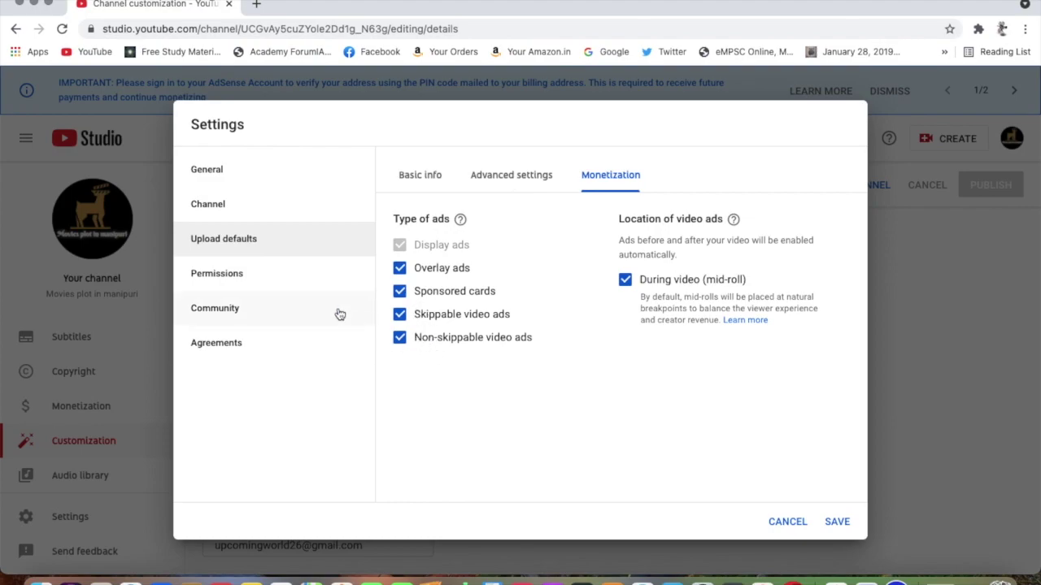
pyautogui.click(289, 281)
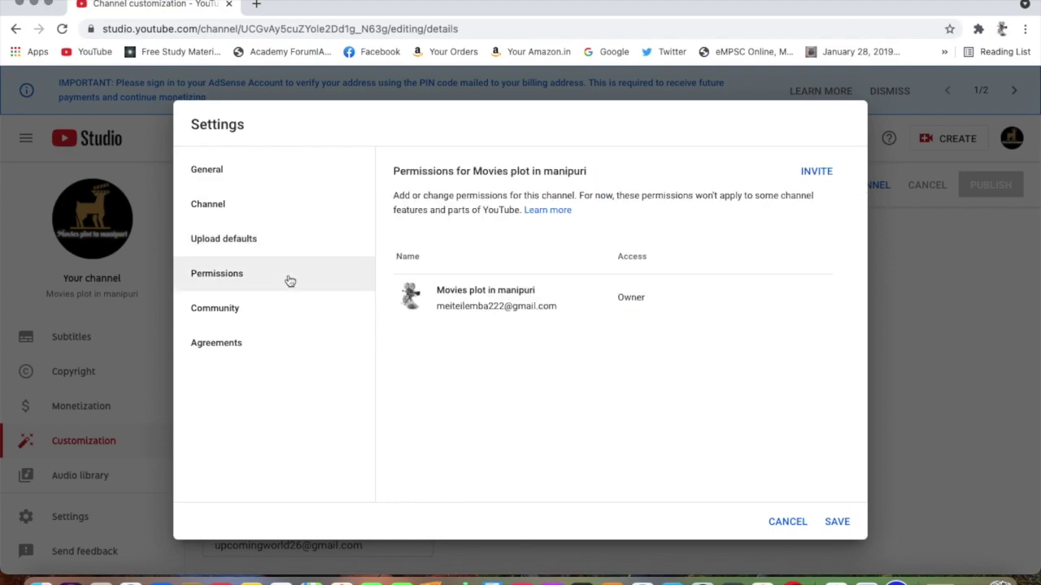
pyautogui.click(234, 309)
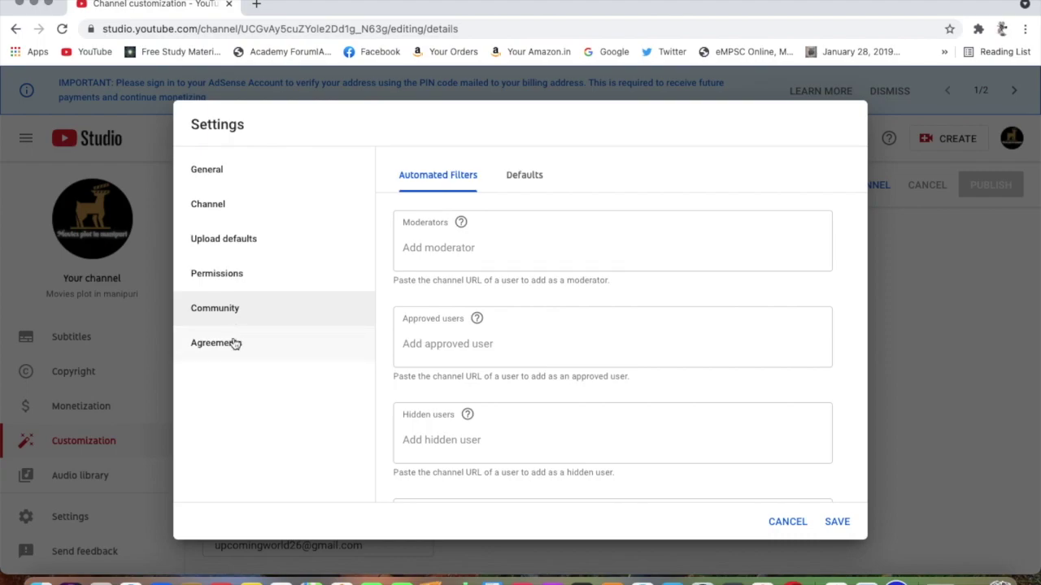
pyautogui.click(233, 343)
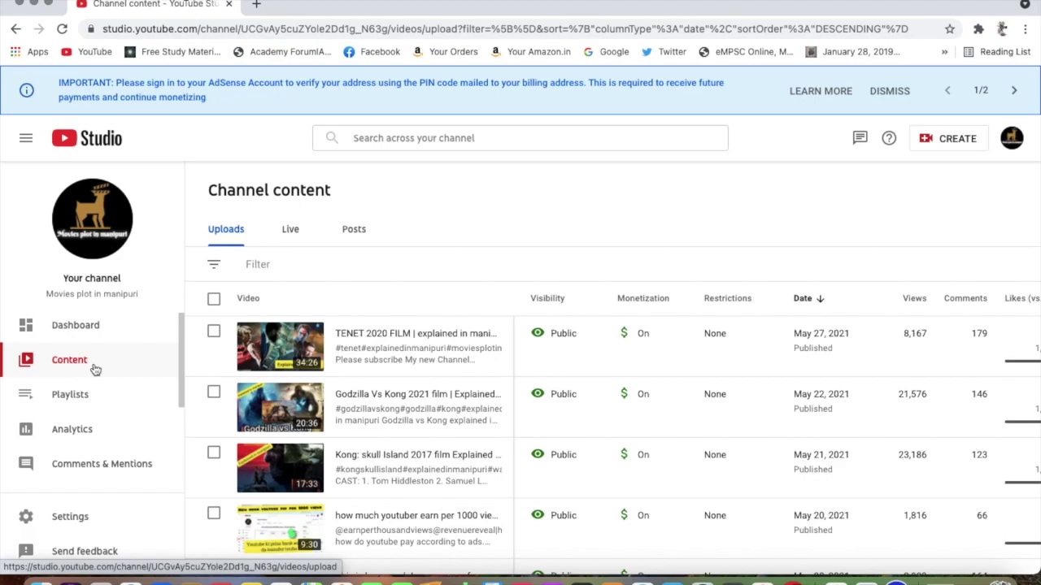
# Switch to iMovie and look through the clips along the My Movie project's timeline
pyautogui.moveTo(973, 582)
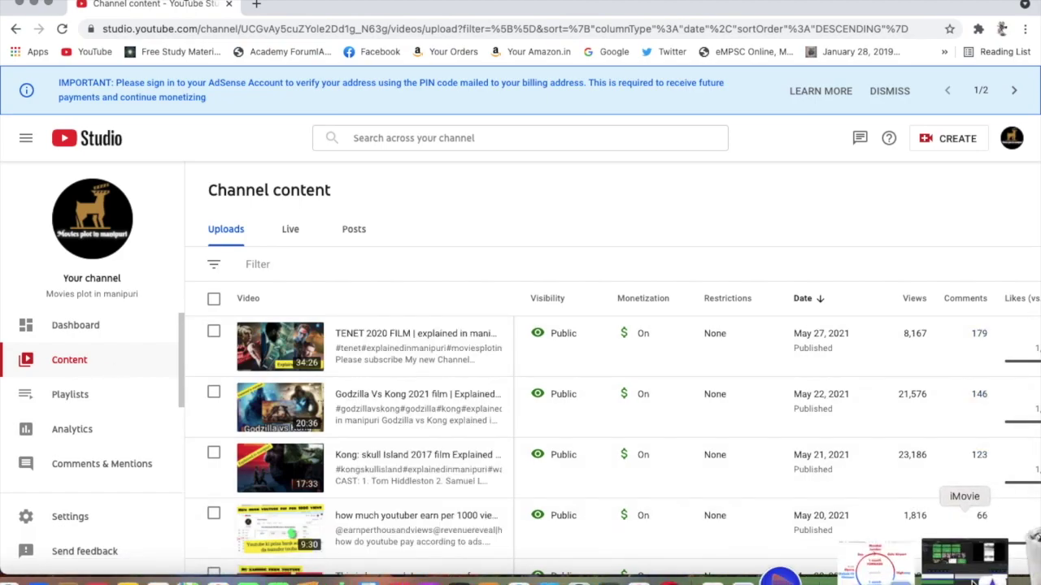
pyautogui.click(973, 582)
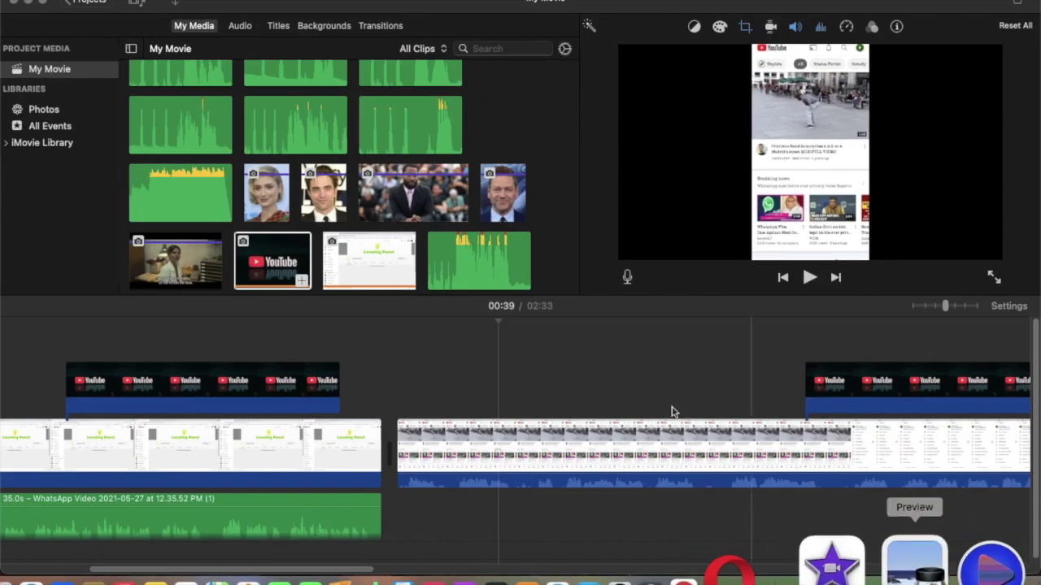
pyautogui.hscroll(-10, 356, 428)
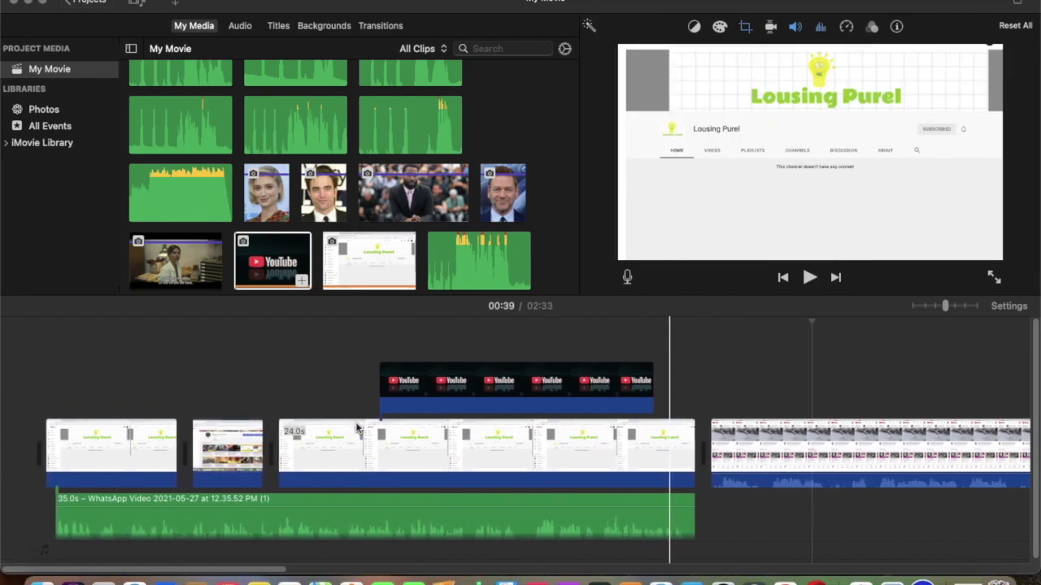
pyautogui.hscroll(9, 357, 429)
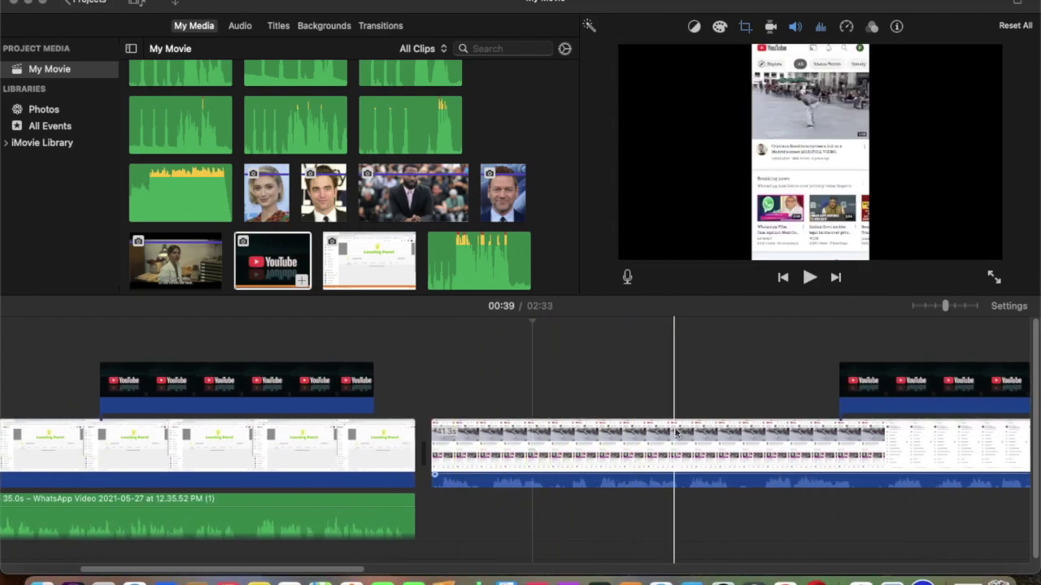
pyautogui.hscroll(6, 676, 433)
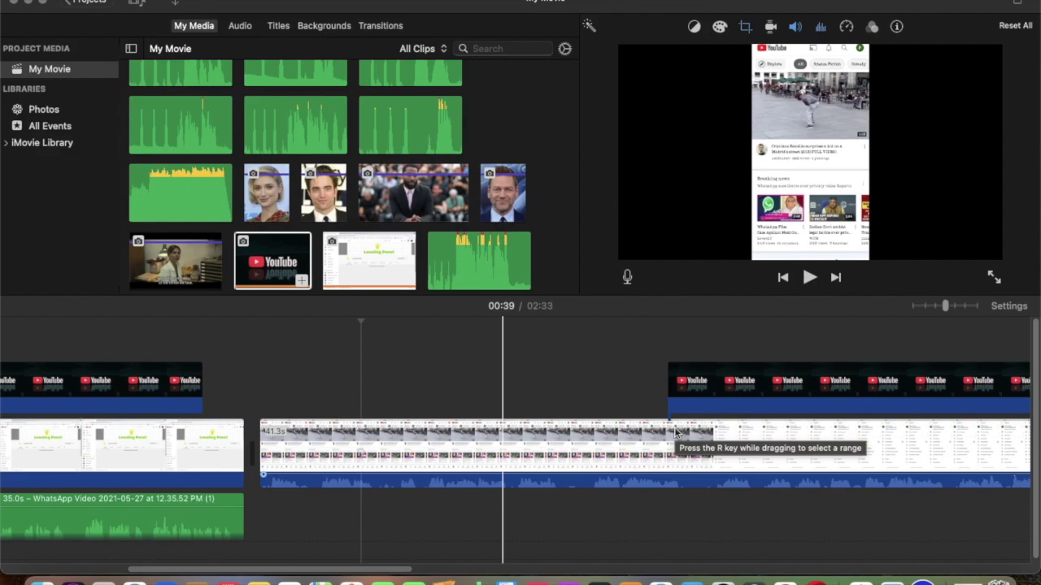
pyautogui.hscroll(15, 783, 443)
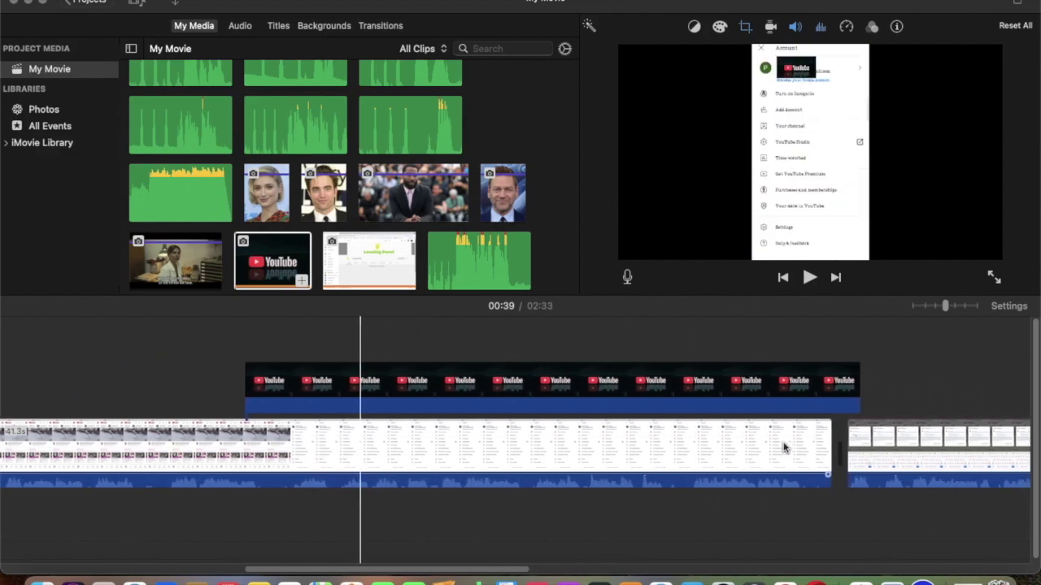
pyautogui.hscroll(20, 783, 443)
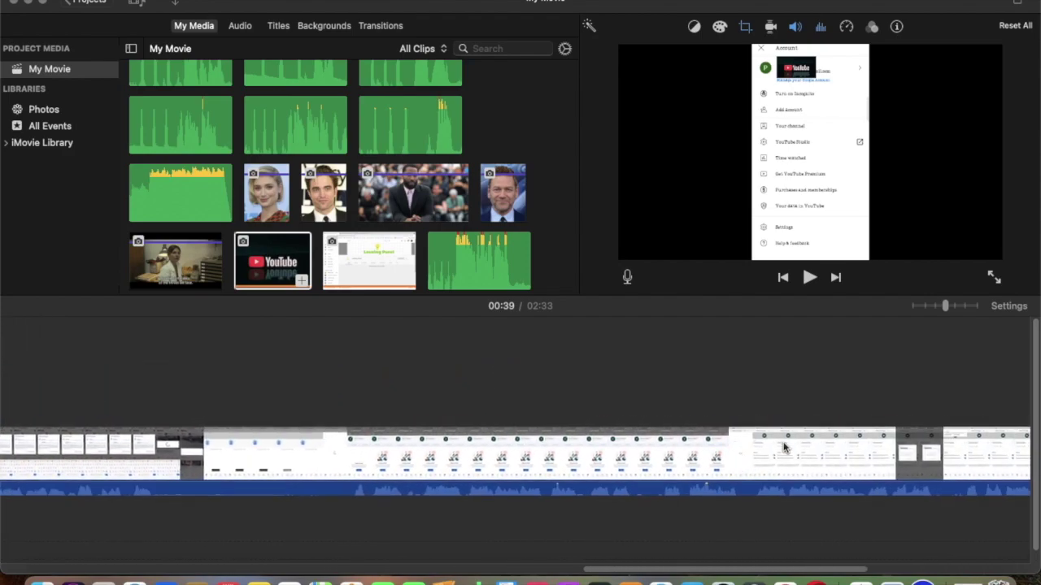
pyautogui.hscroll(-20, 784, 445)
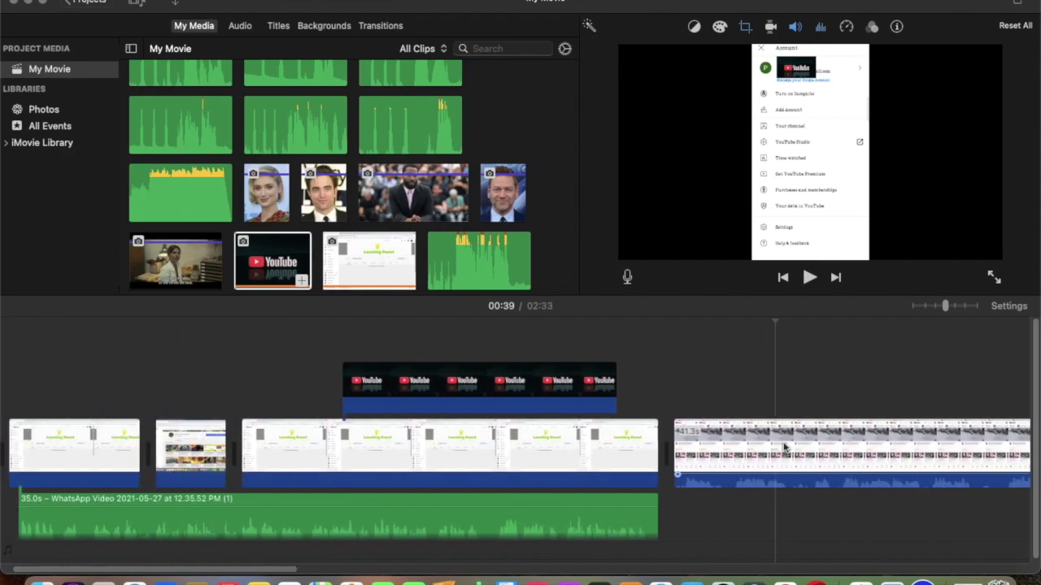